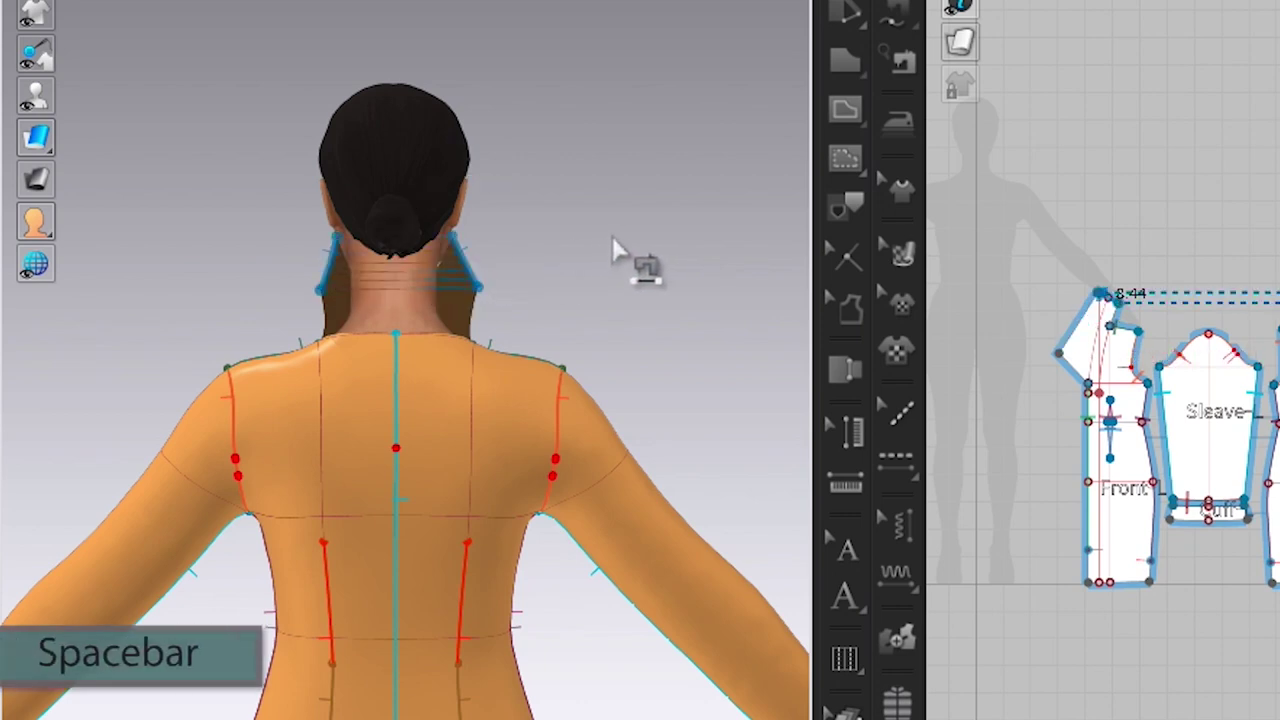
Simulate the garment to draw the standing collar together around the back of the neck.
key("space")
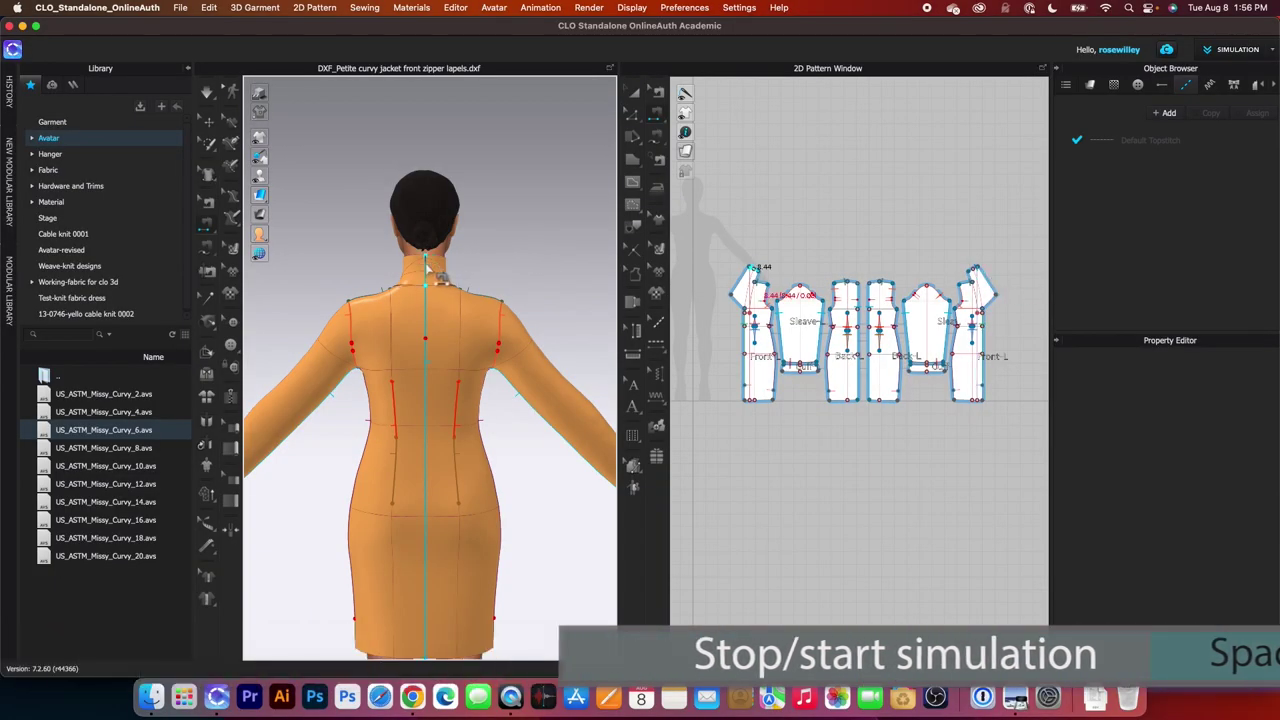
scroll(425, 275, "up", 5)
scroll(529, 143, "up", 5)
scroll(542, 210, "up", 2)
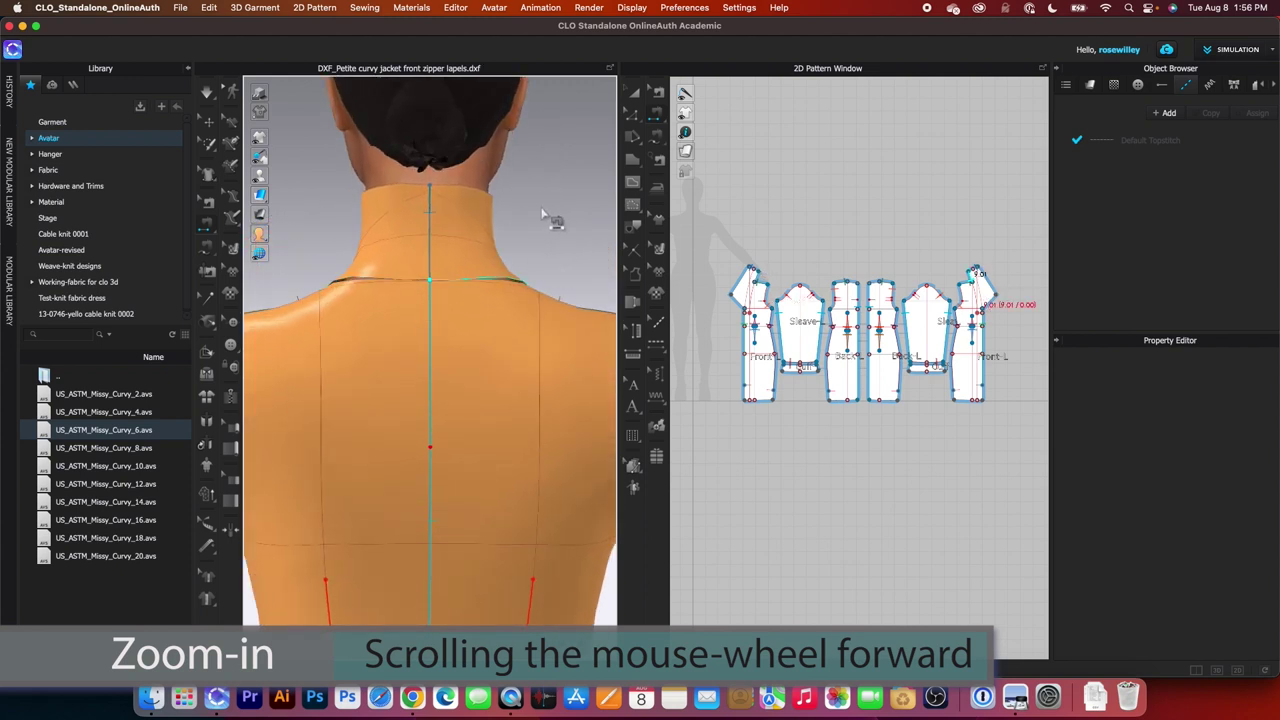
scroll(545, 212, "up", 3)
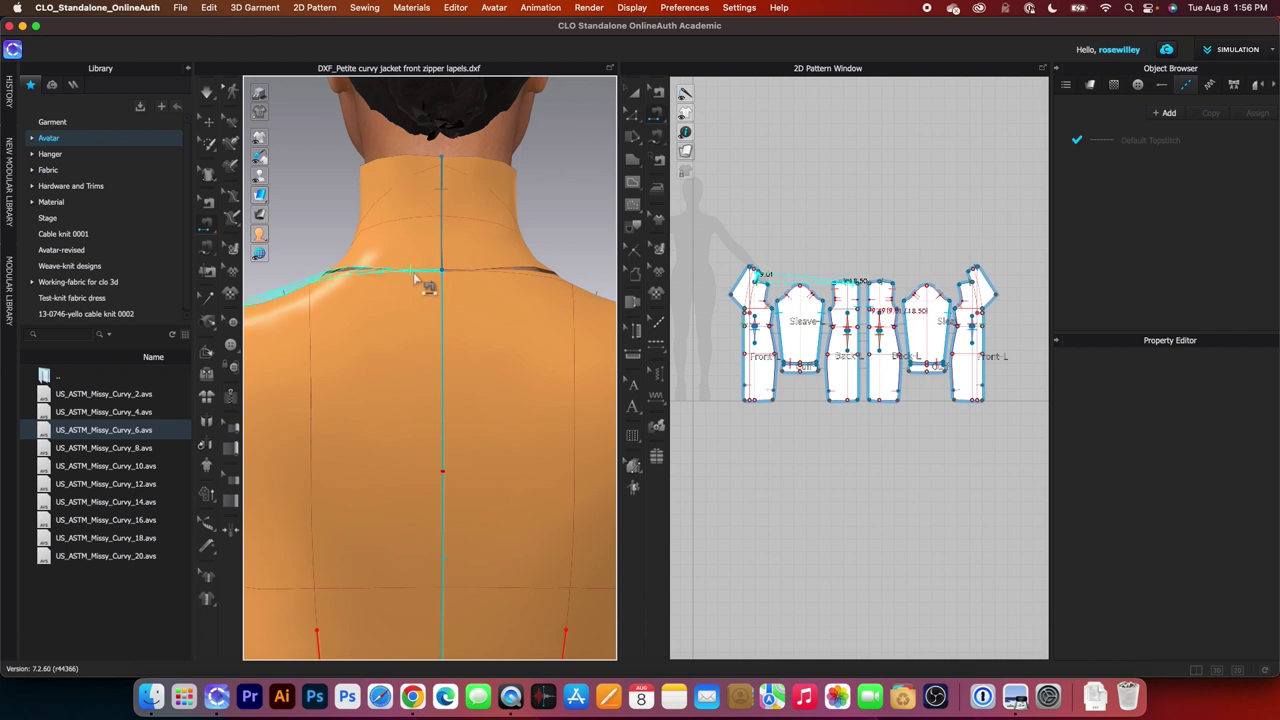
Settle the collar against the back neckline by grabbing its piece with Transform Pattern, and leave it deselected.
left_click(440, 274)
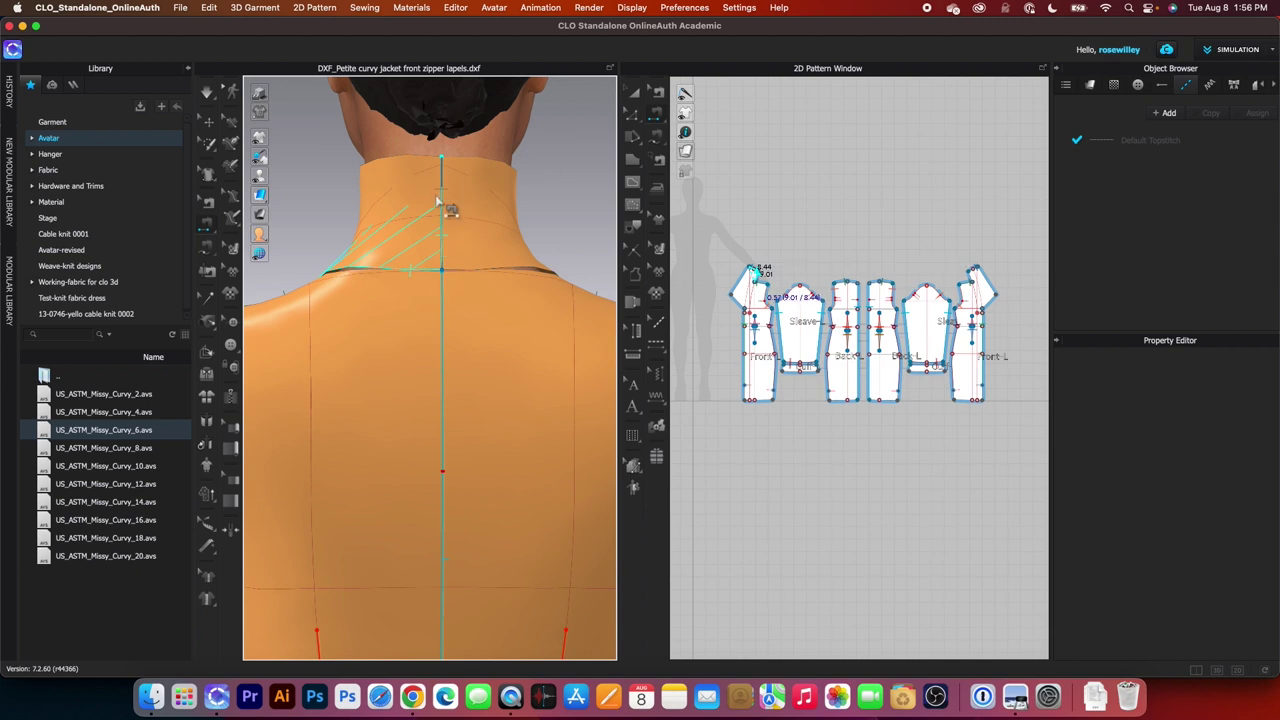
key("a")
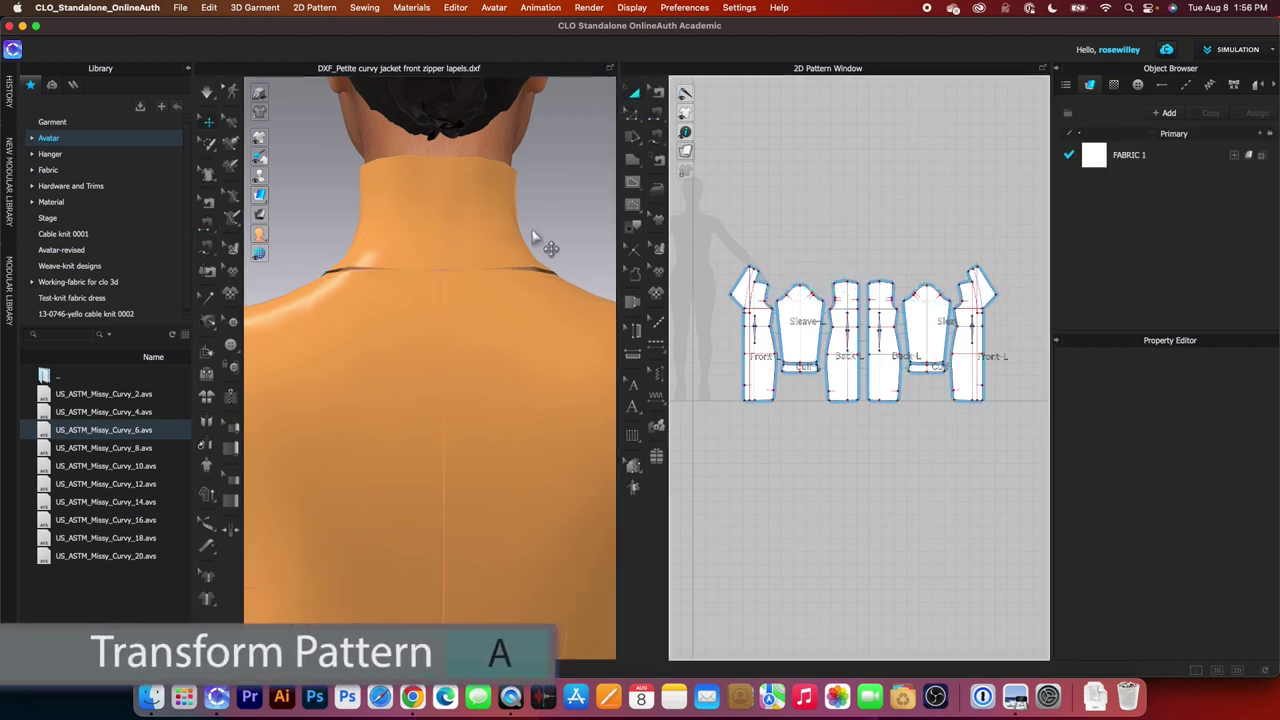
key("a")
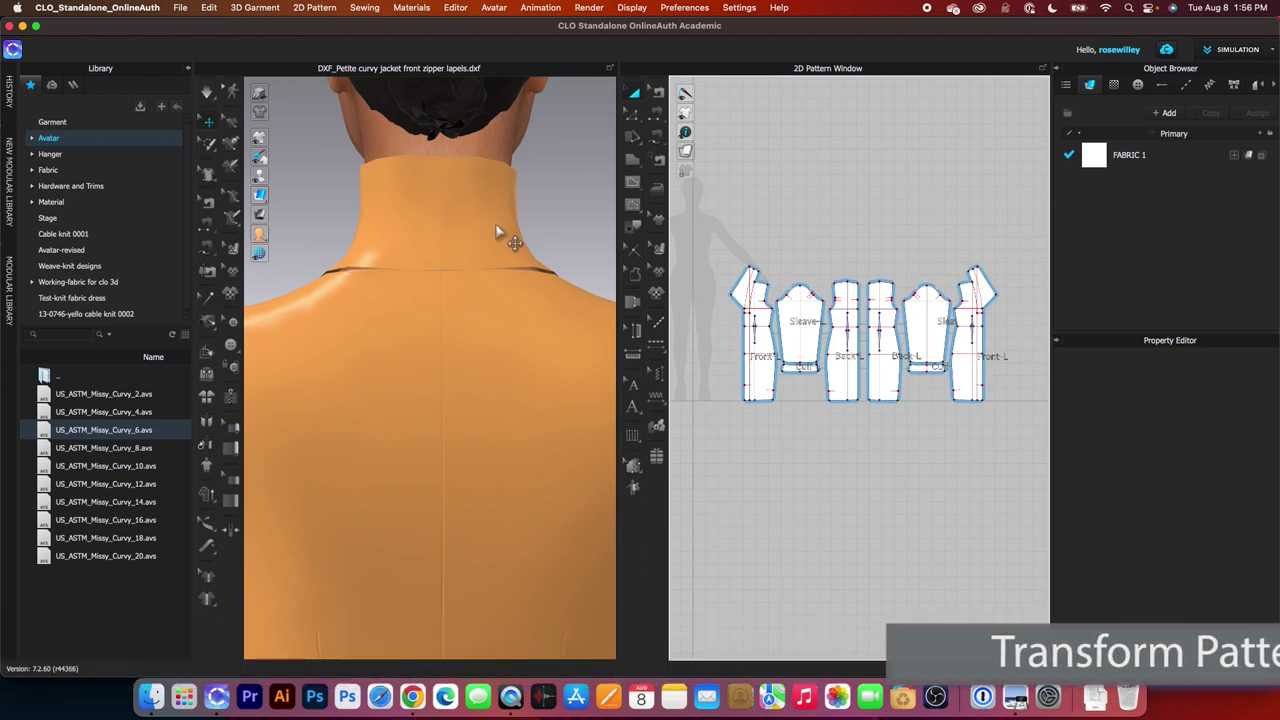
left_click(463, 217)
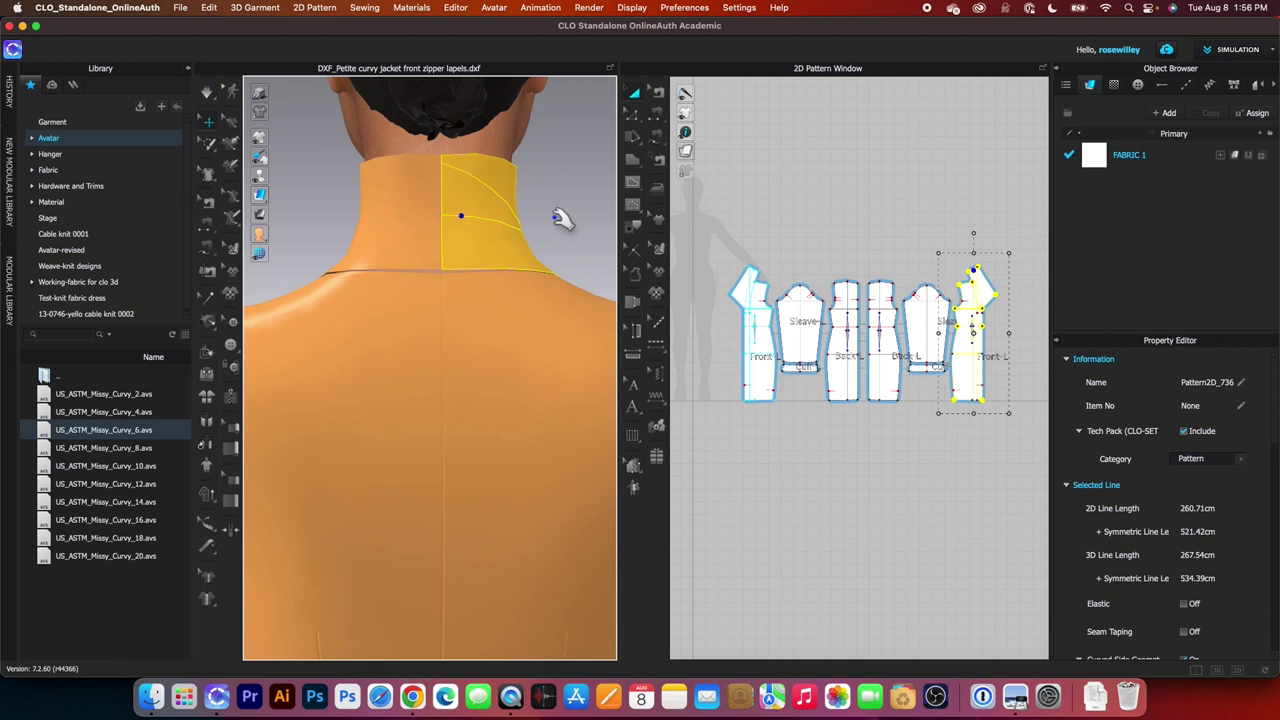
left_click(578, 224)
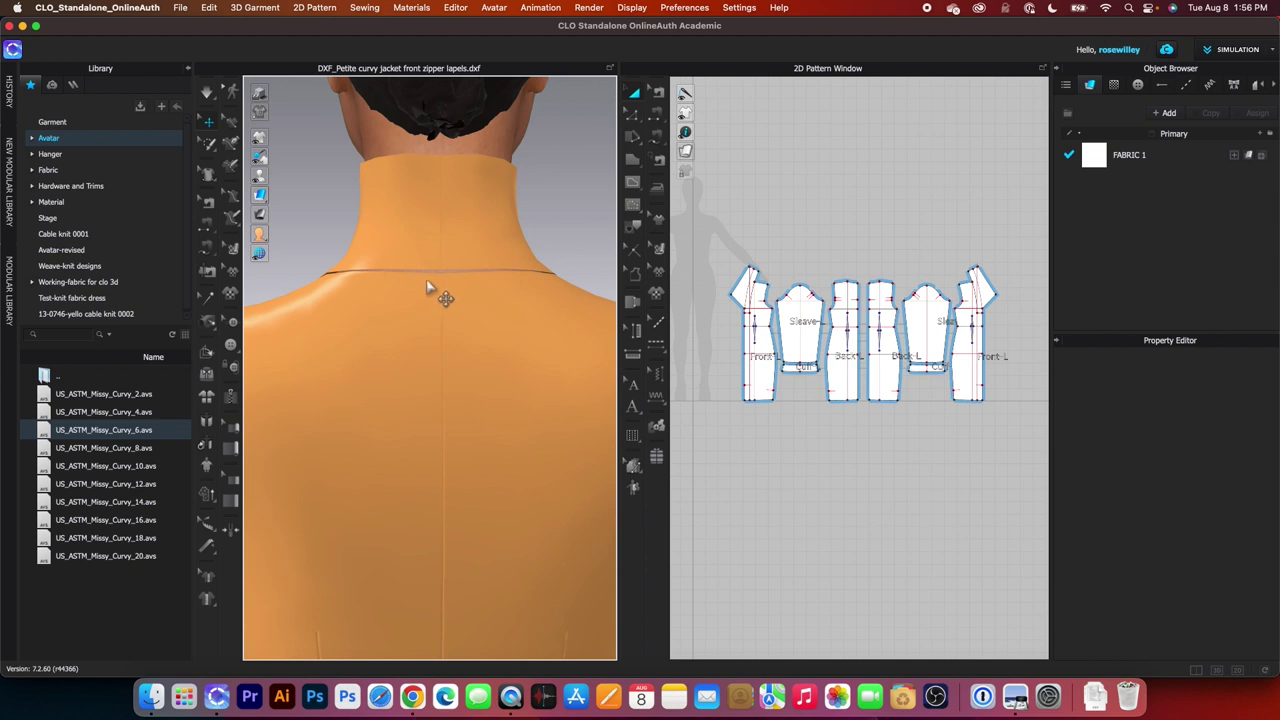
Sew the collar's lower edge to the back neckline on both halves with Segment Sewing.
key("n")
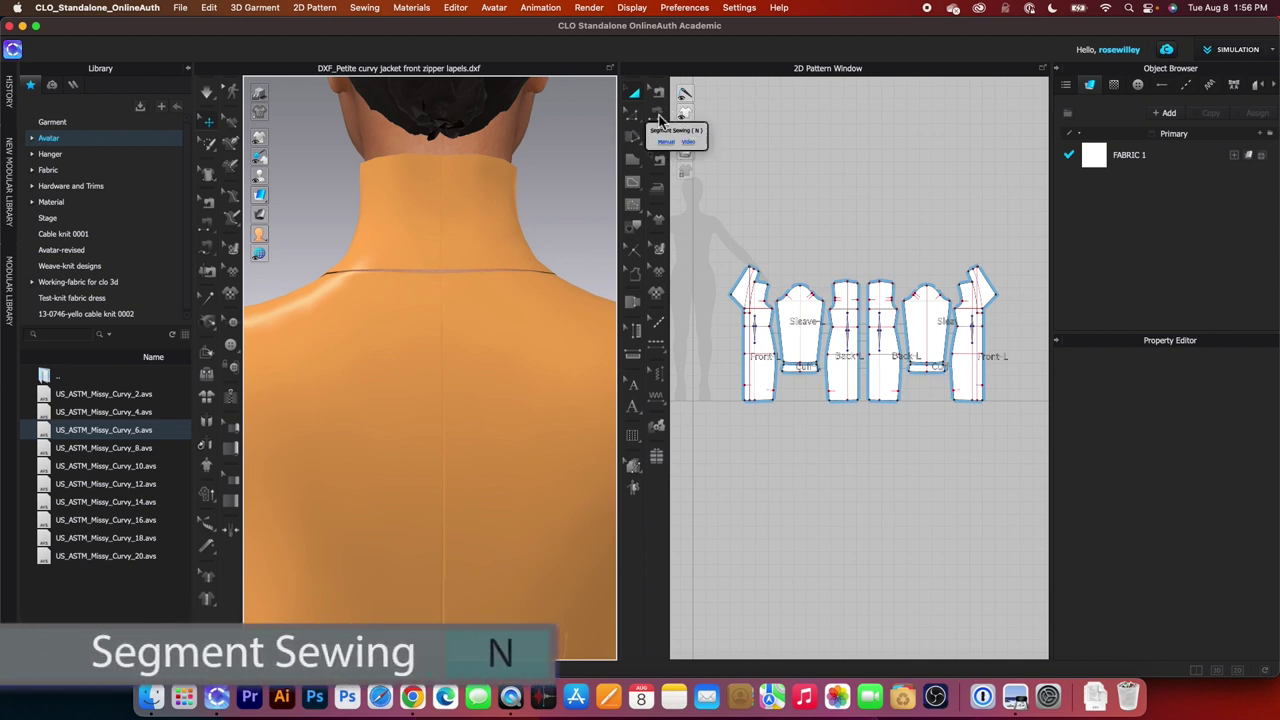
left_click(443, 272)
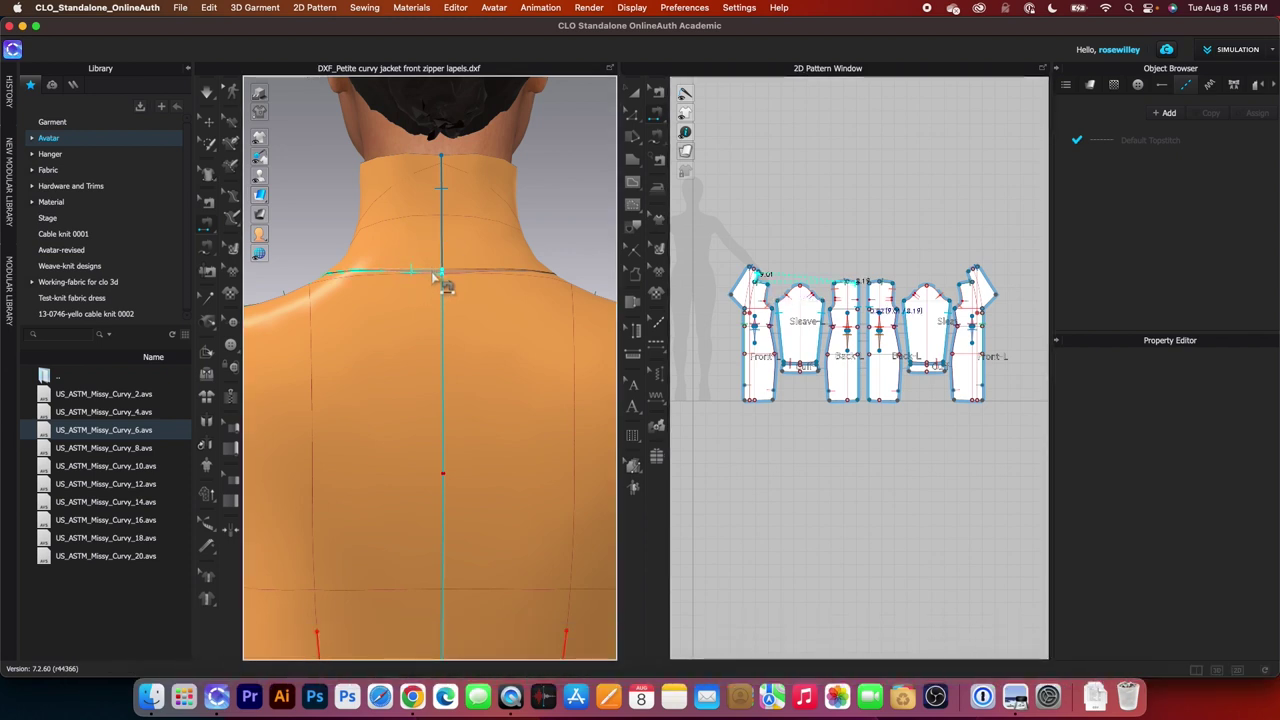
left_click(437, 278)
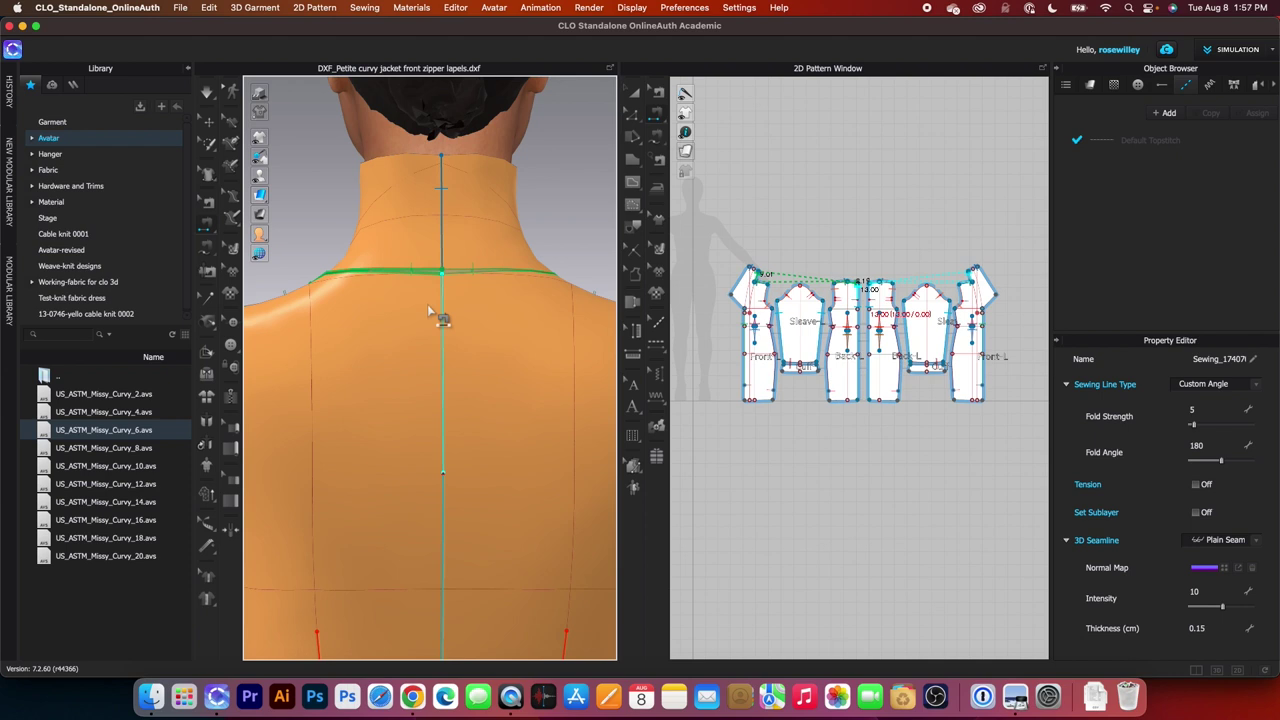
Display the patterns' internal lines on the 3D garment, seen from the front.
key("2")
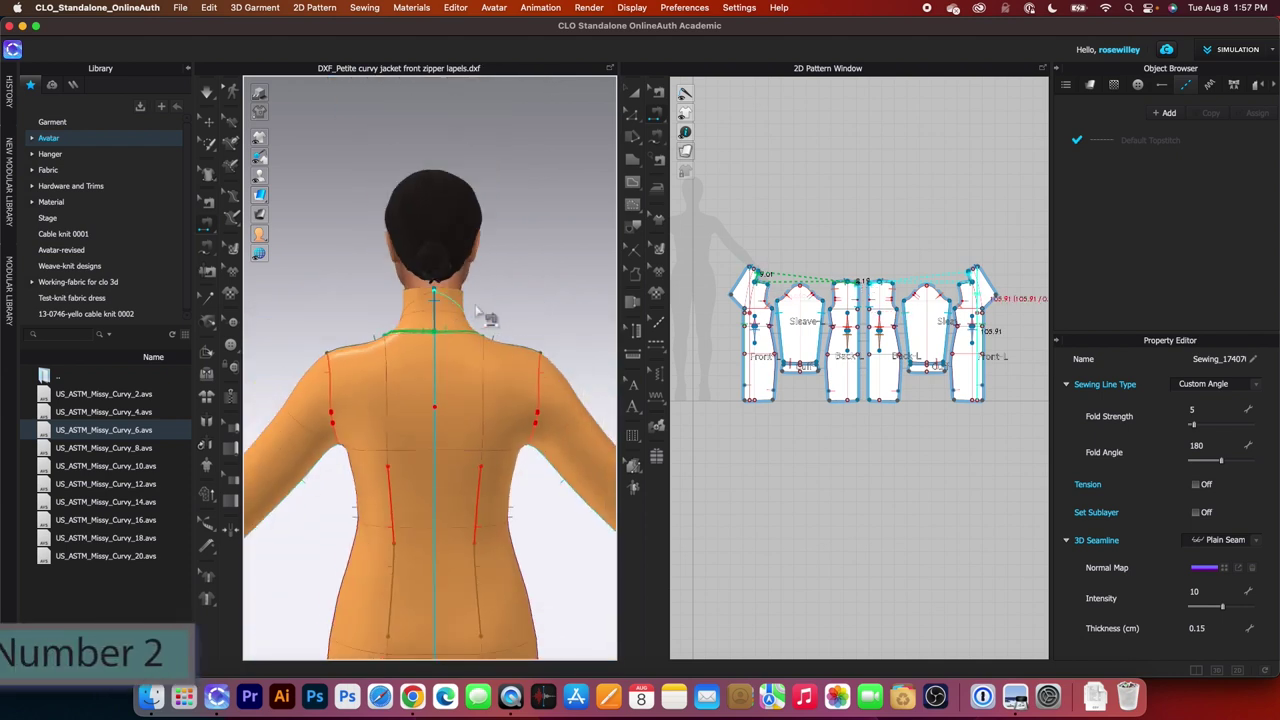
left_click(635, 92)
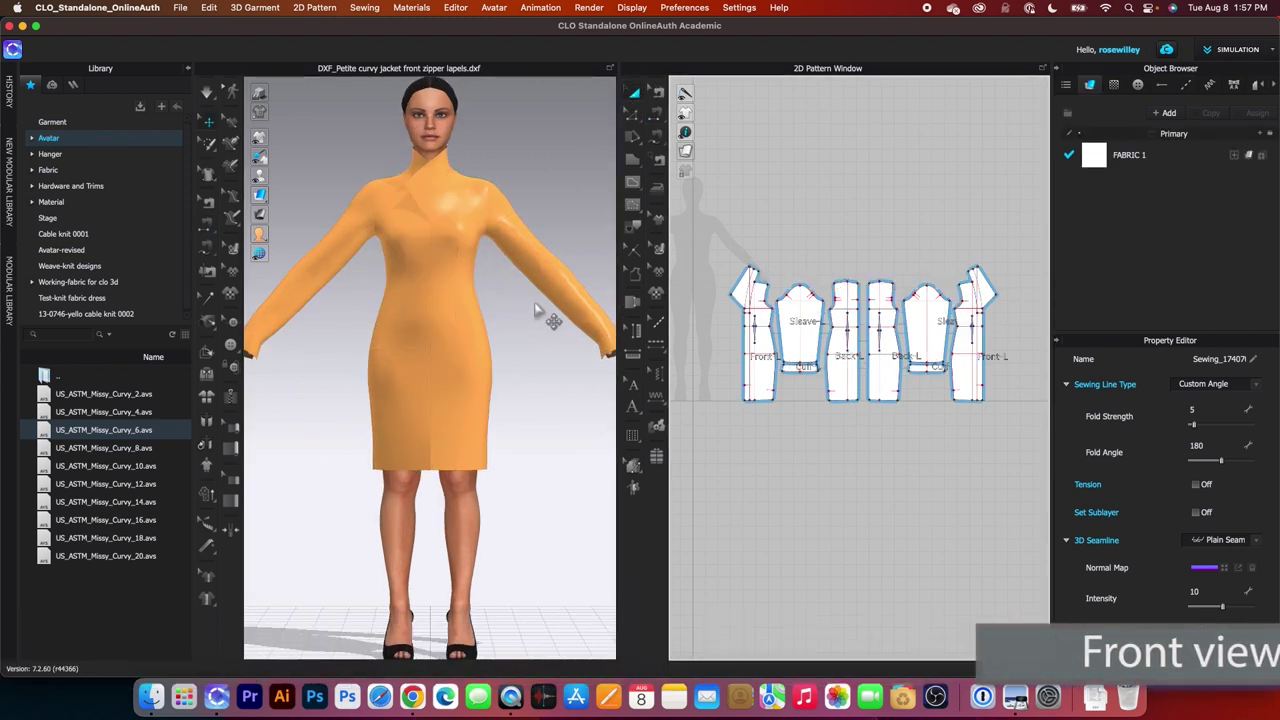
scroll(541, 314, "up", 3)
scroll(541, 314, "down", 3)
right_click_drag(543, 314, 557, 294)
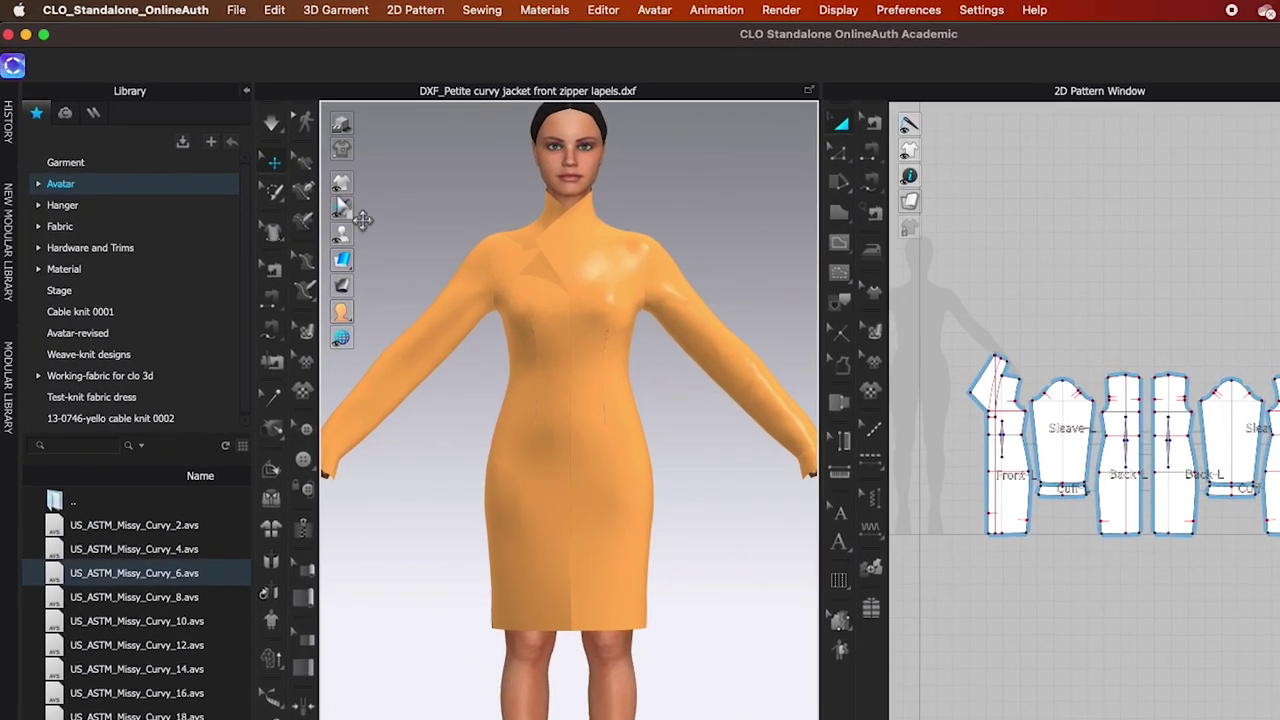
mouse_move(261, 140)
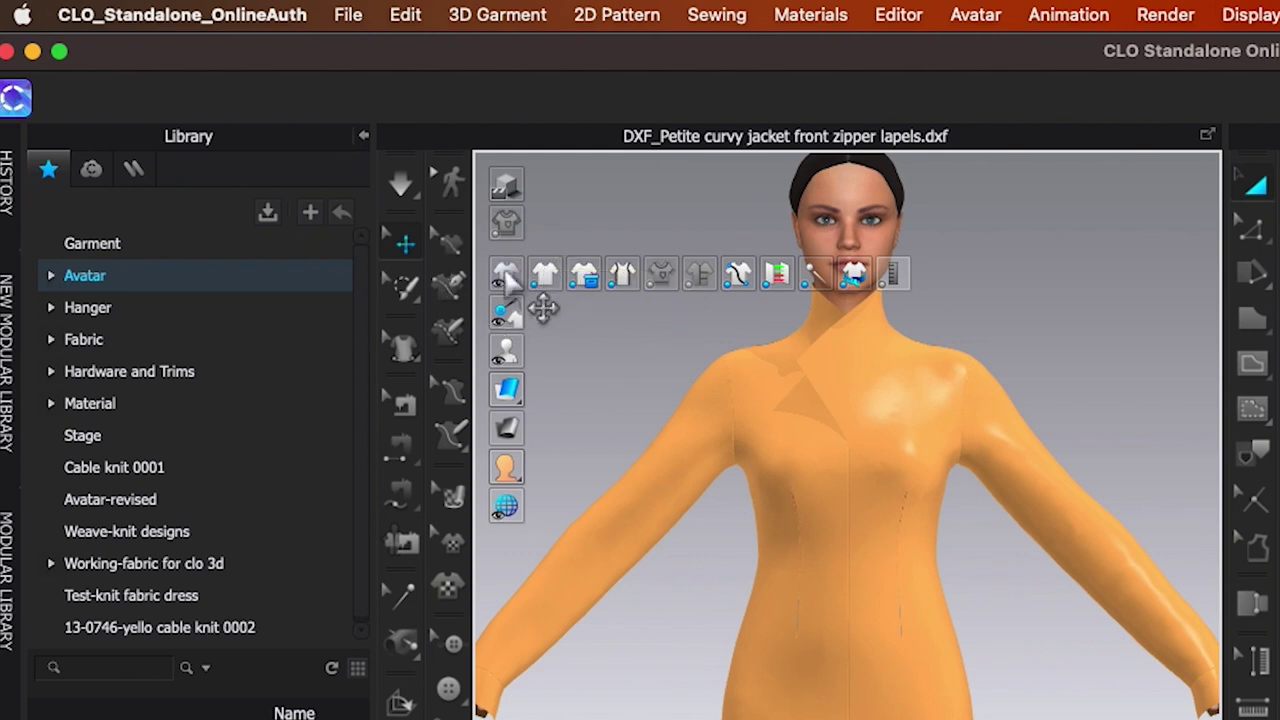
left_click(664, 281)
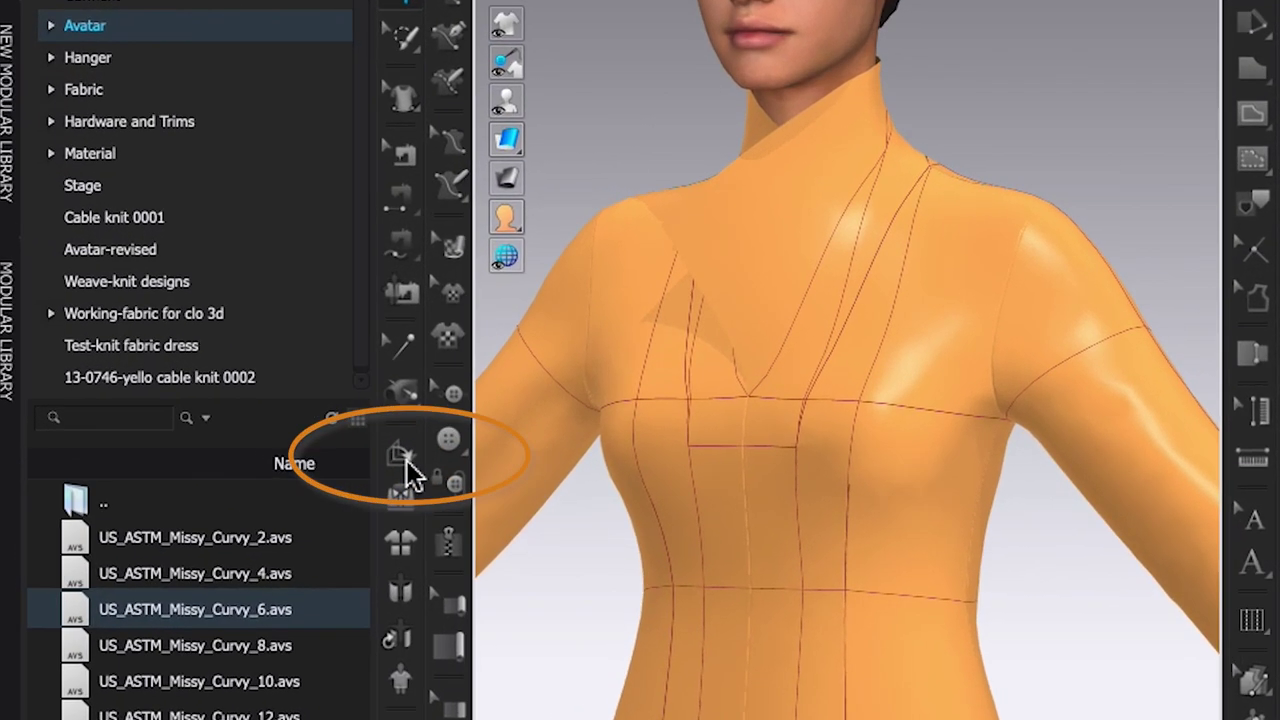
Fold the collar and lapels outward along the curved roll line to a fold angle of 322 with Fold Arrangement.
left_click(406, 455)
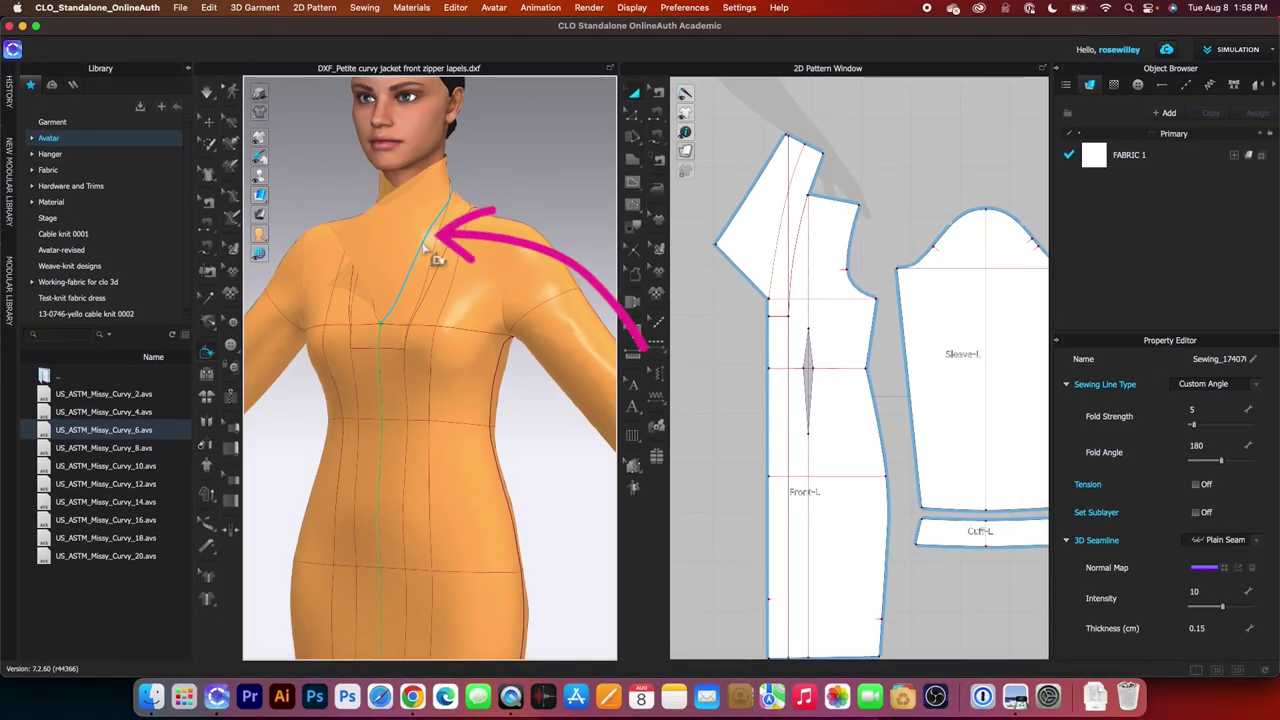
left_click(423, 245)
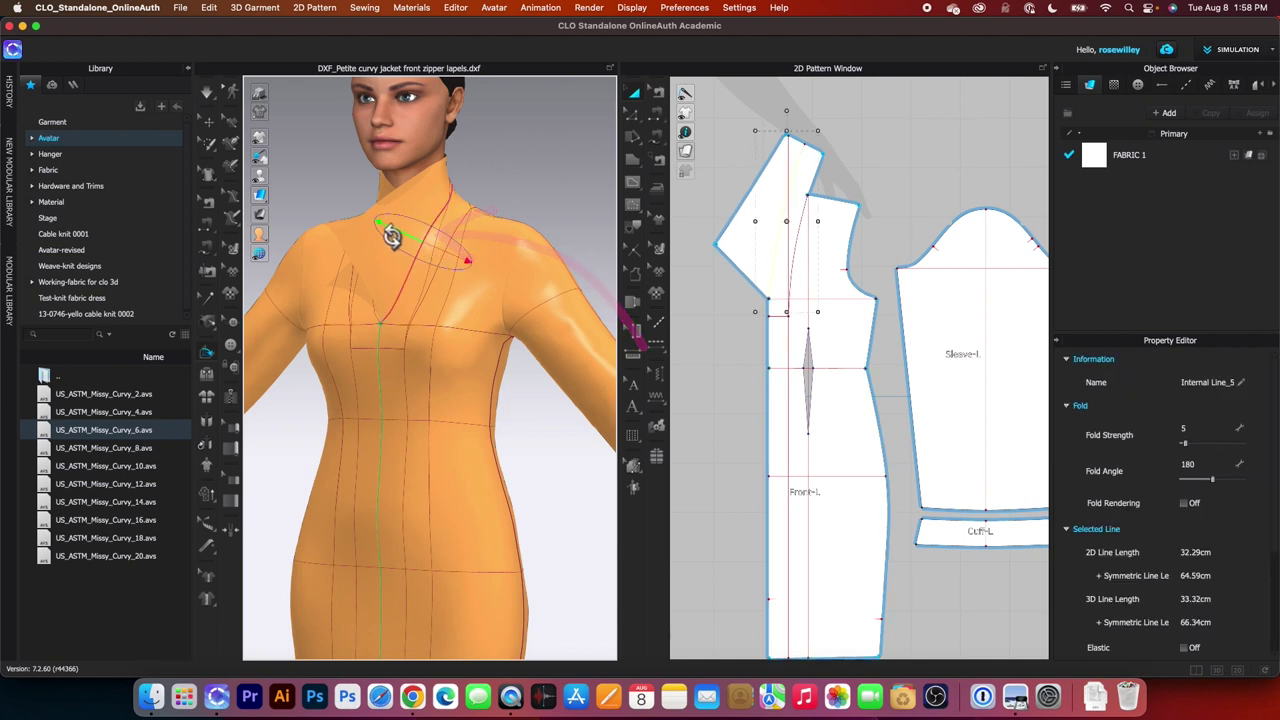
left_click_drag(383, 227, 430, 243)
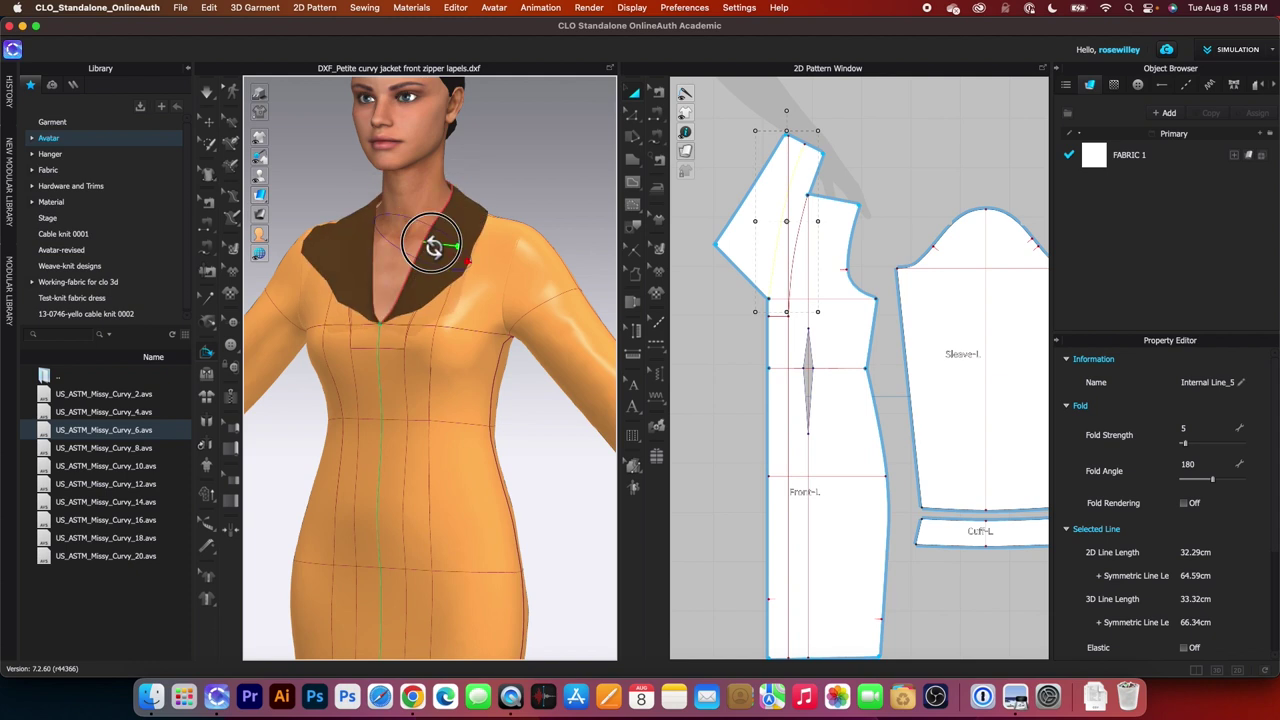
Increase the roll line's fold angle to 332 and simulate the garment with the lapels folded open.
key("2")
scroll(543, 378, "up", 3)
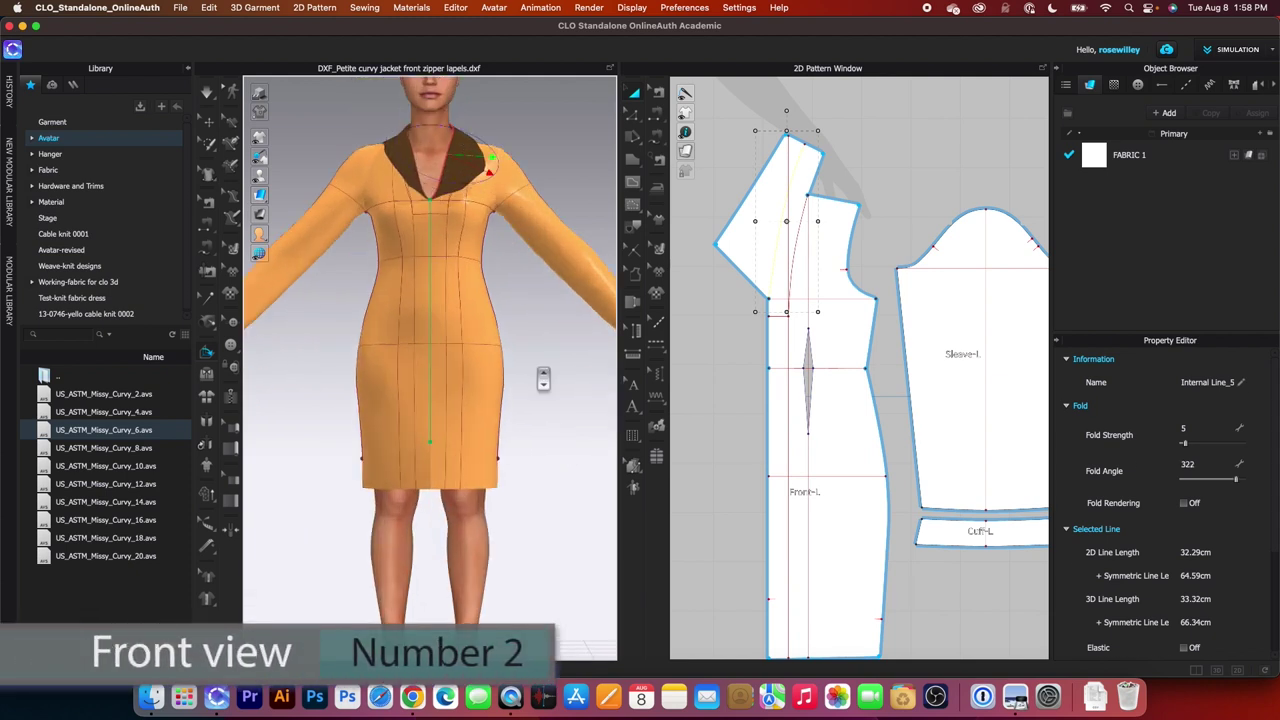
left_click_drag(488, 161, 495, 164)
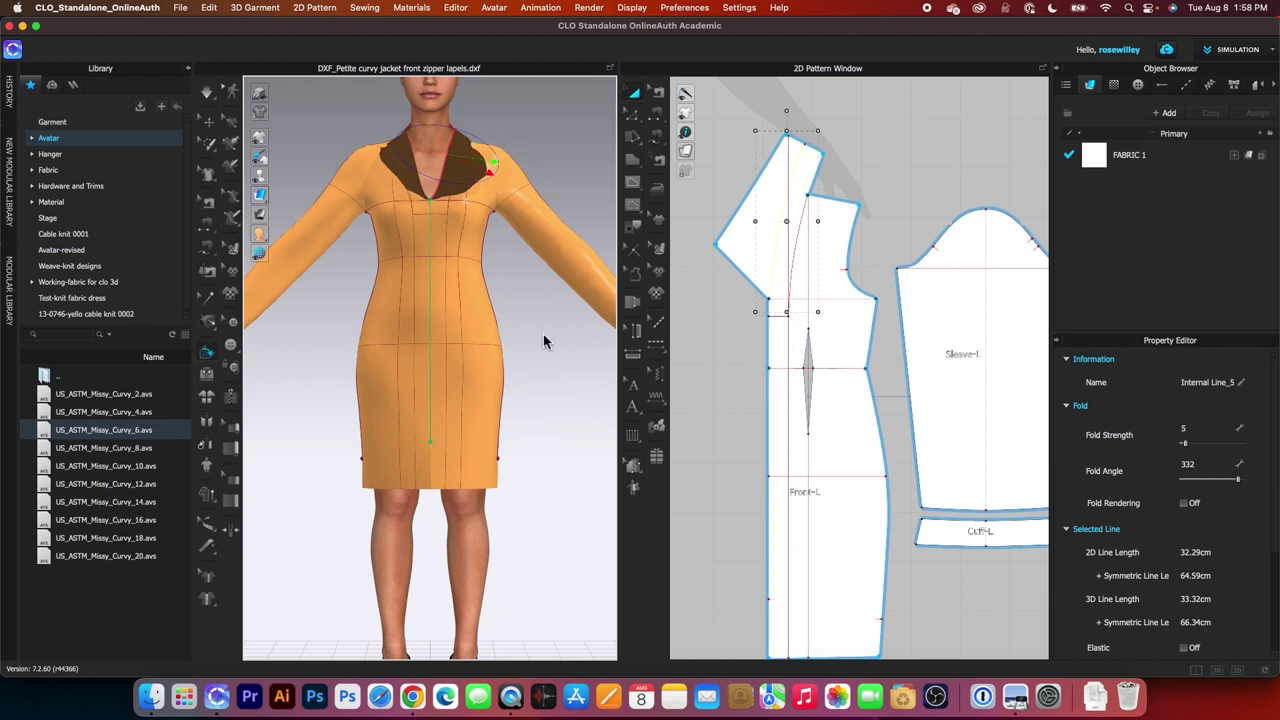
key("space")
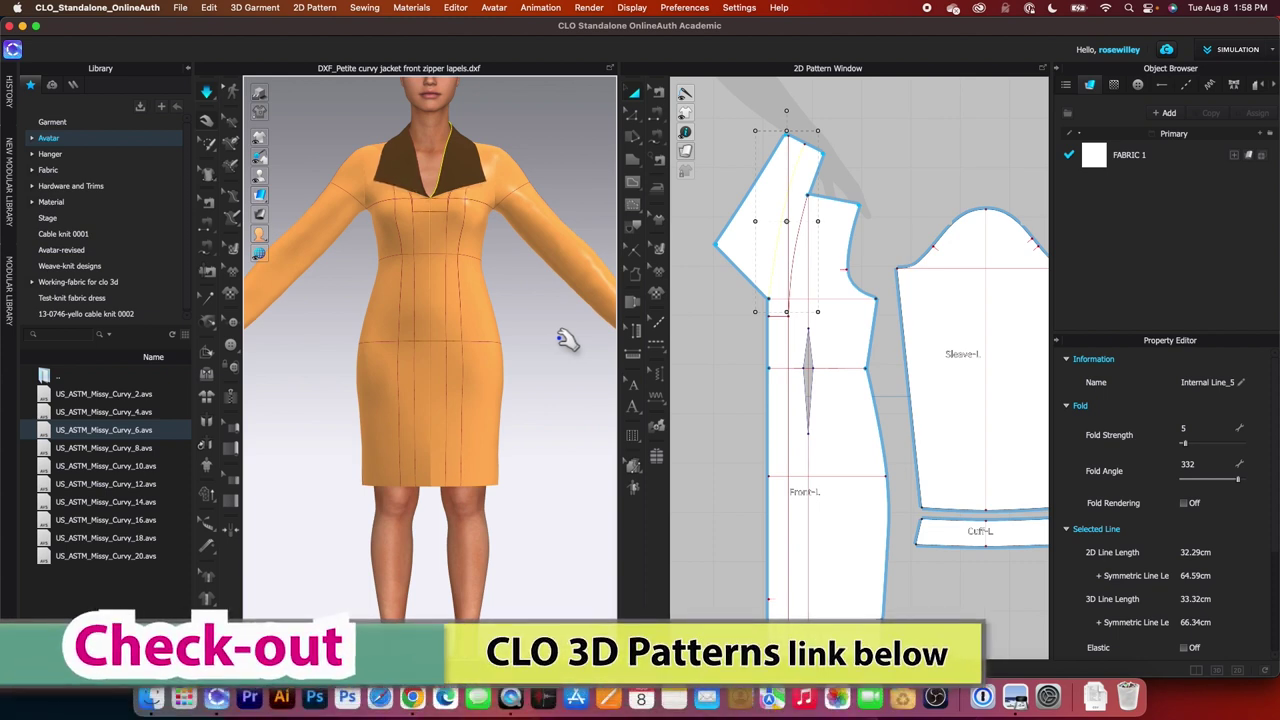
Create Layer Clone (Under) copies of both front pieces and place them in an empty area of the pattern window.
scroll(562, 345, "down", 5)
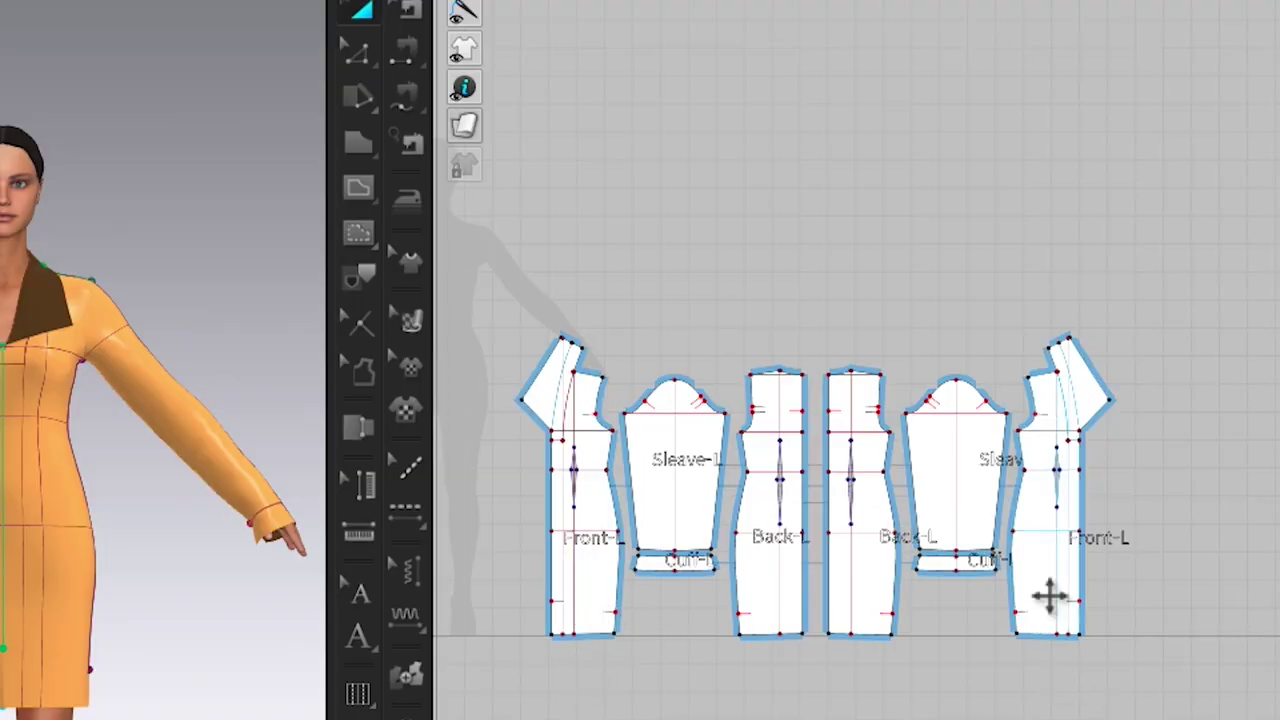
left_click(601, 574)
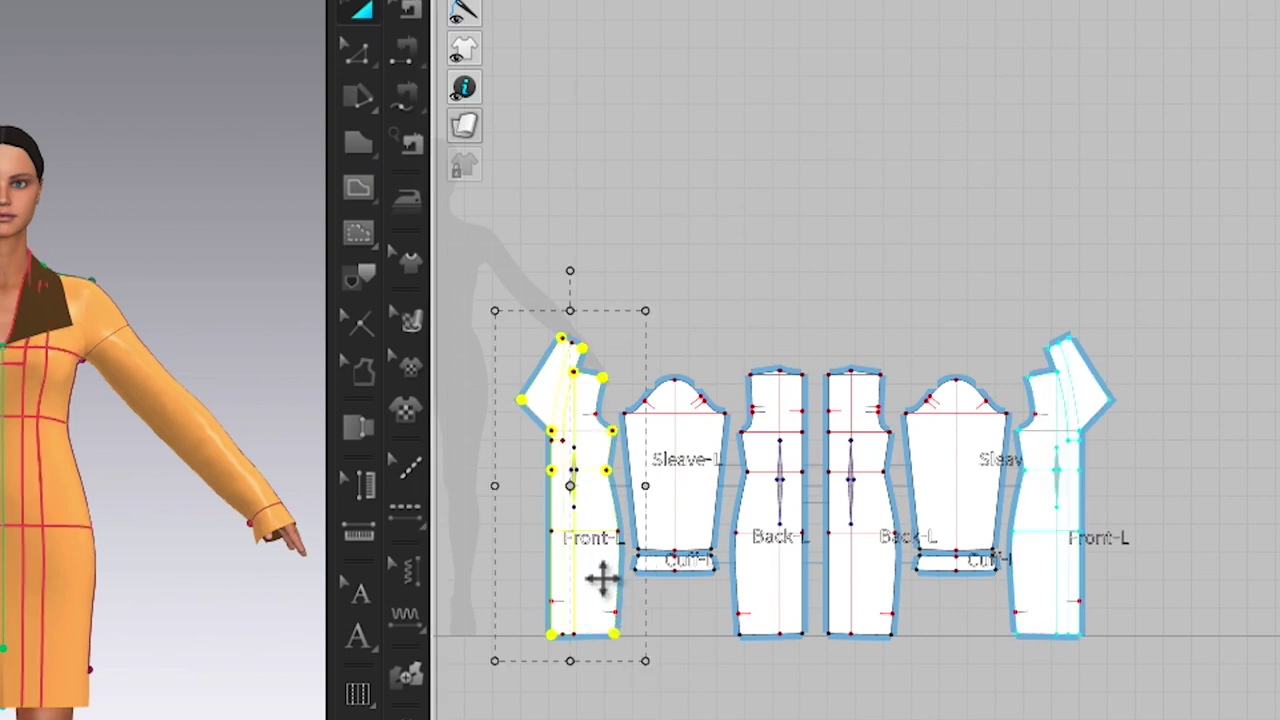
left_click(1041, 581, "shift")
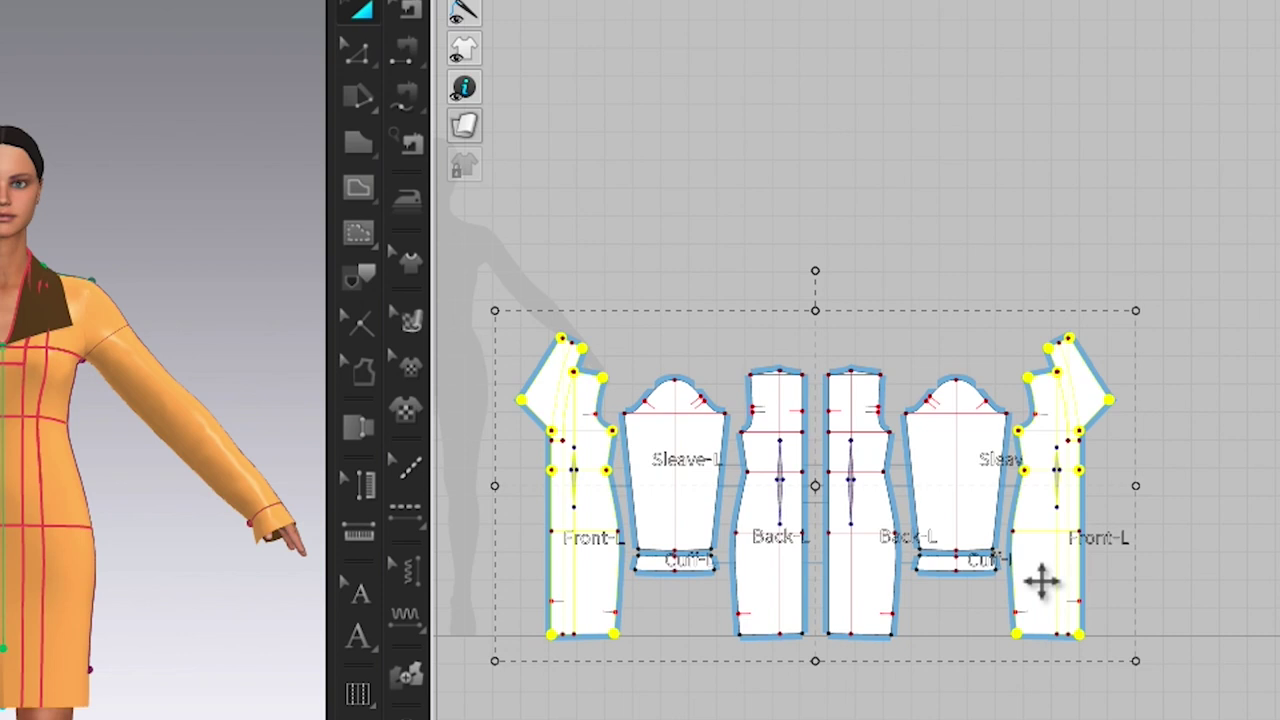
right_click(1041, 581)
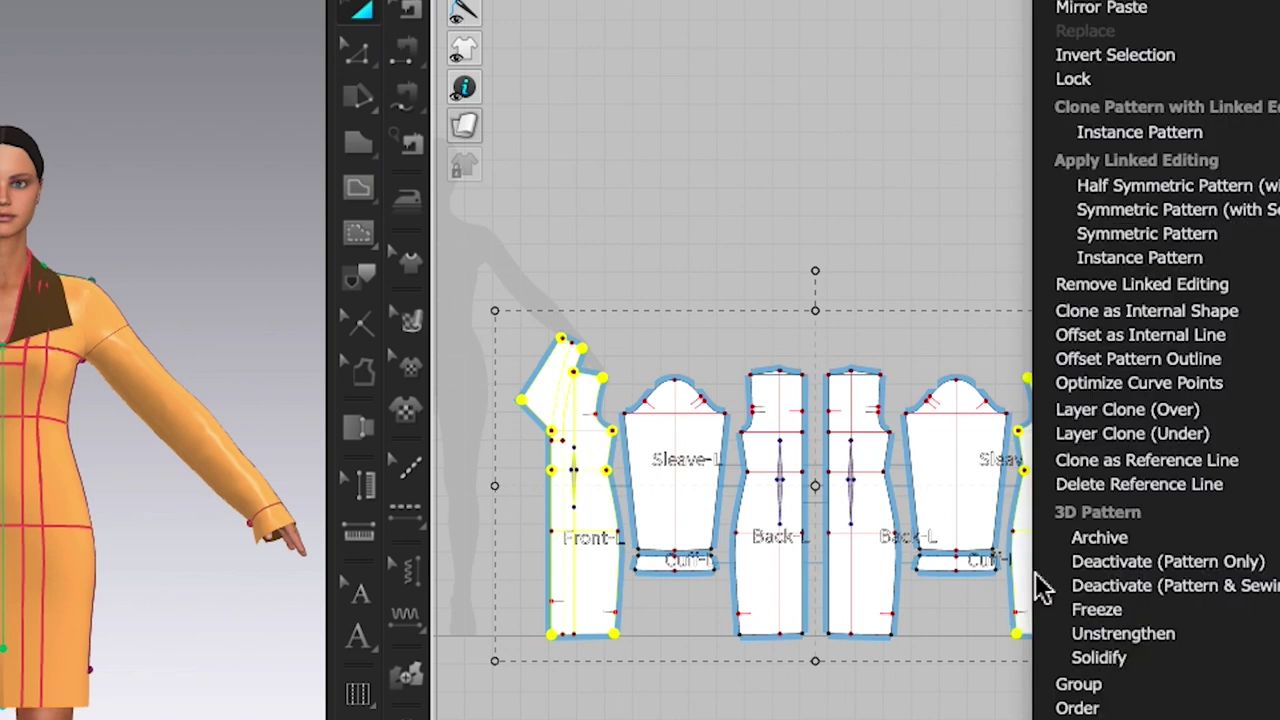
left_click(1152, 436)
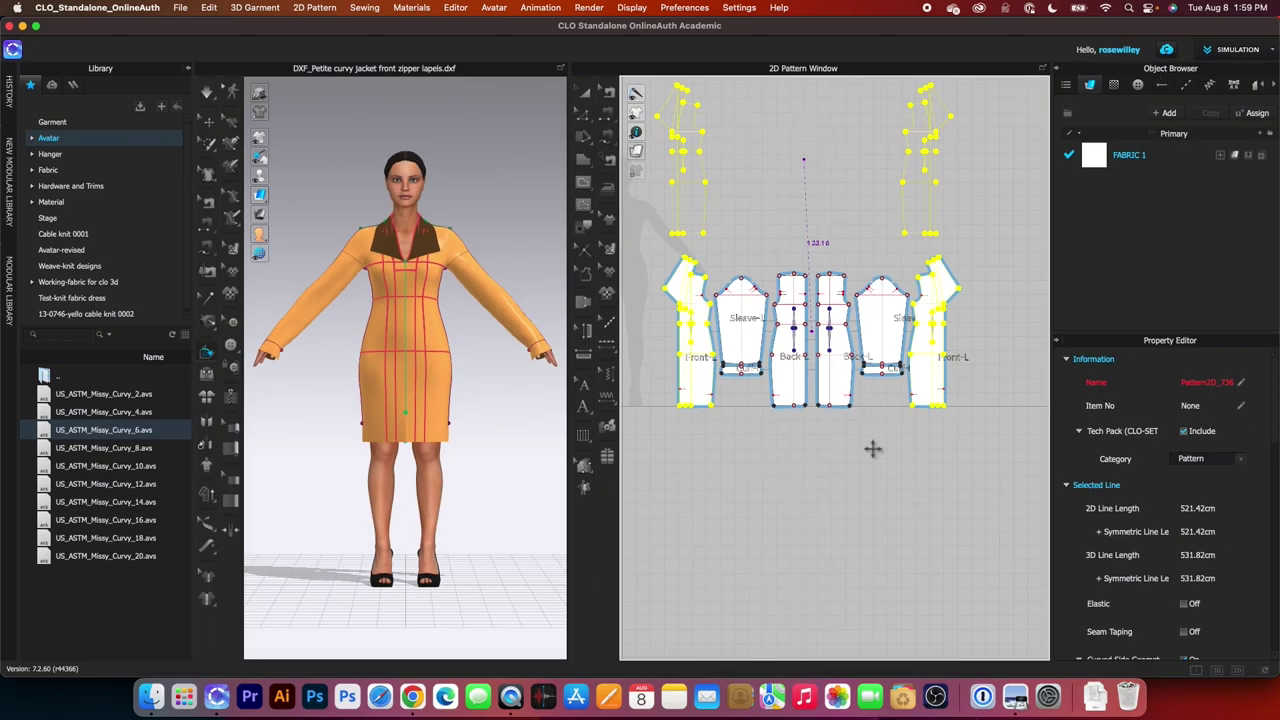
left_click(873, 449)
Delete the overlapping facing line Internal Line_11978_1 from the cloned front piece.
scroll(735, 203, "up", 10)
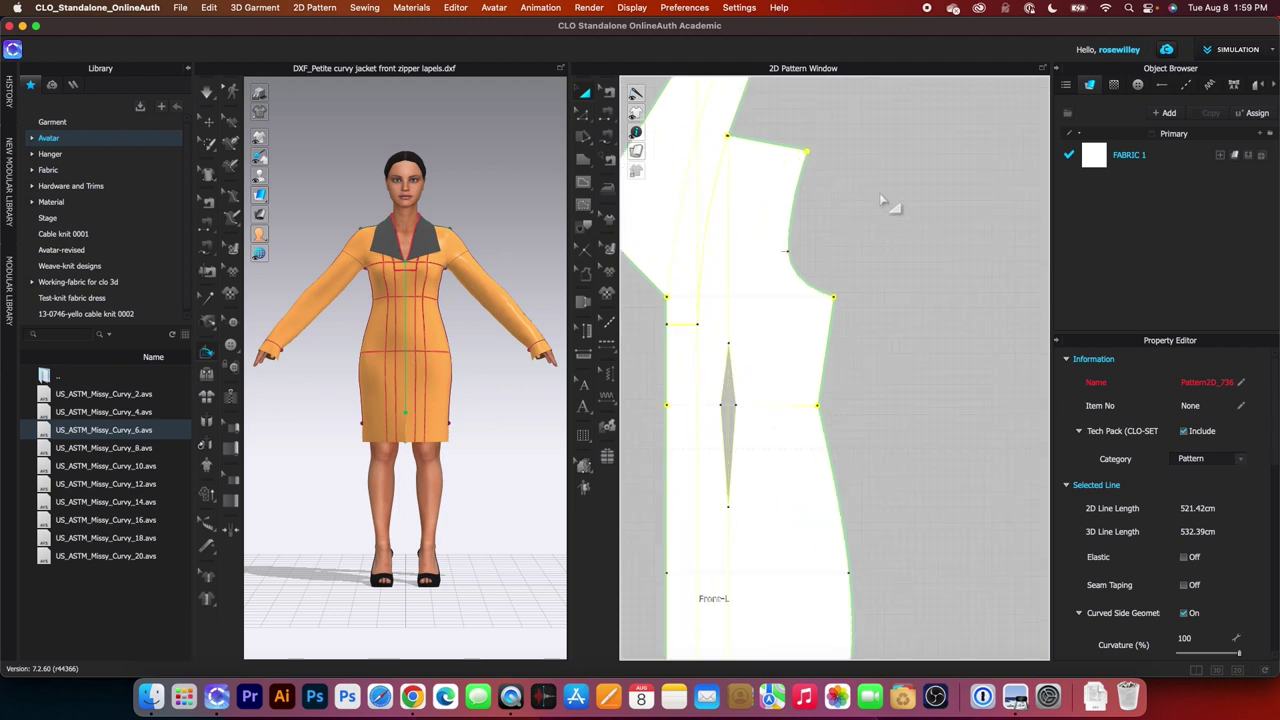
left_click(887, 205)
scroll(894, 255, "down", 3)
scroll(761, 362, "up", 3)
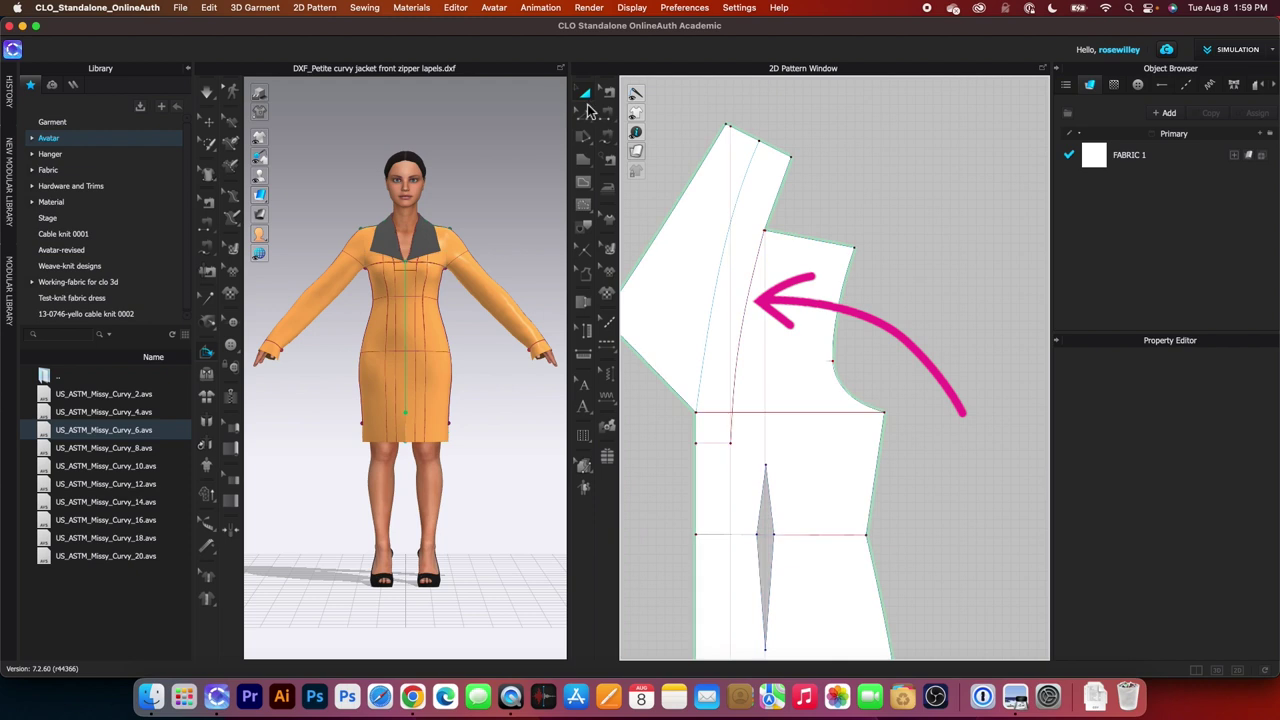
key("a")
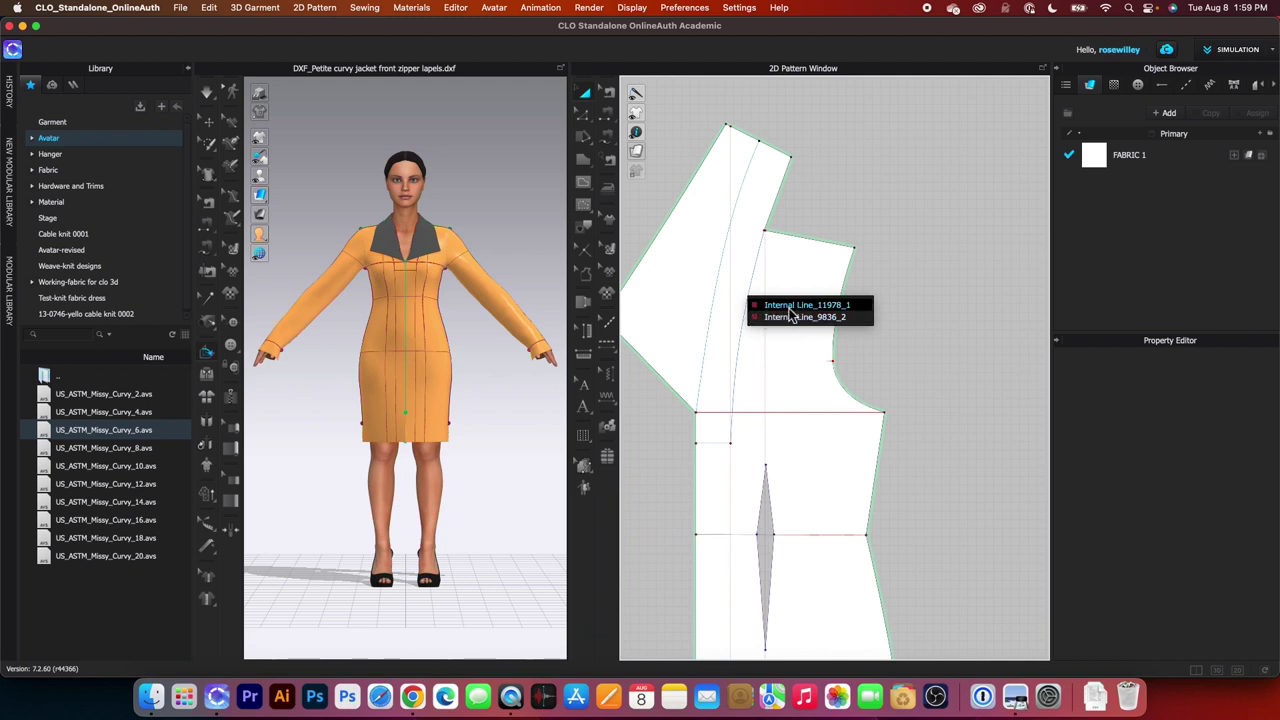
left_click(791, 306)
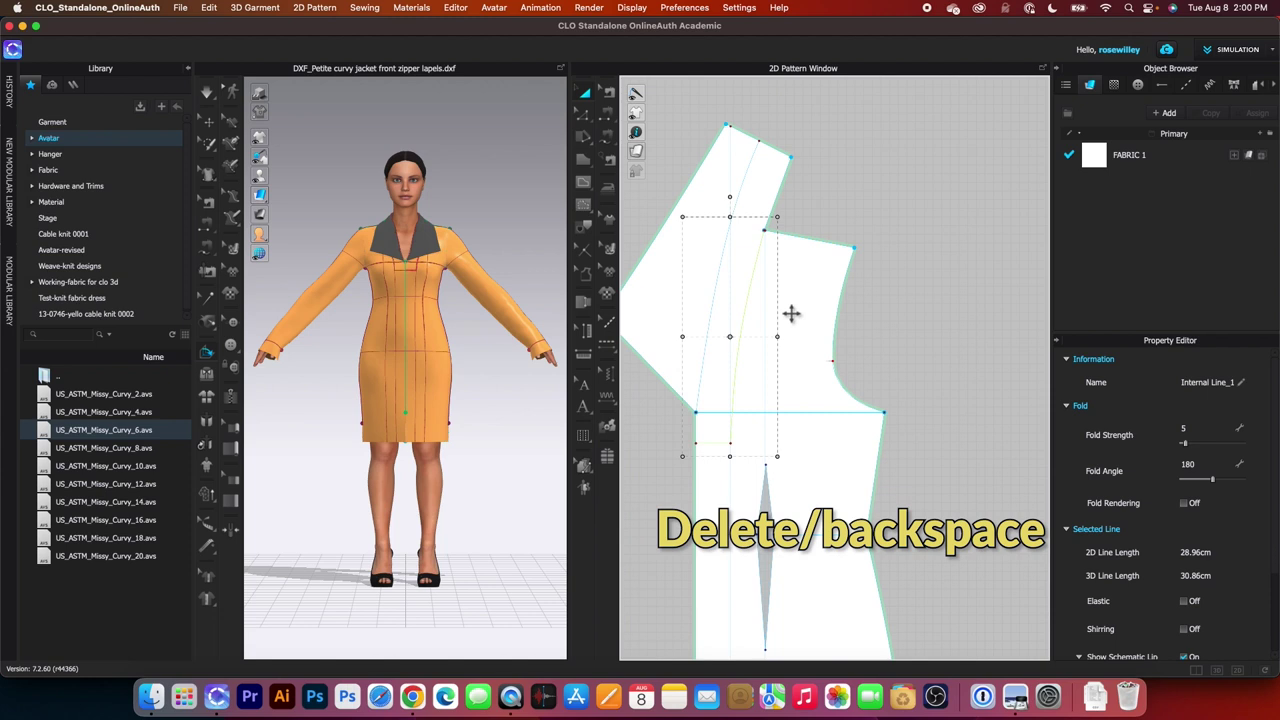
key("Delete")
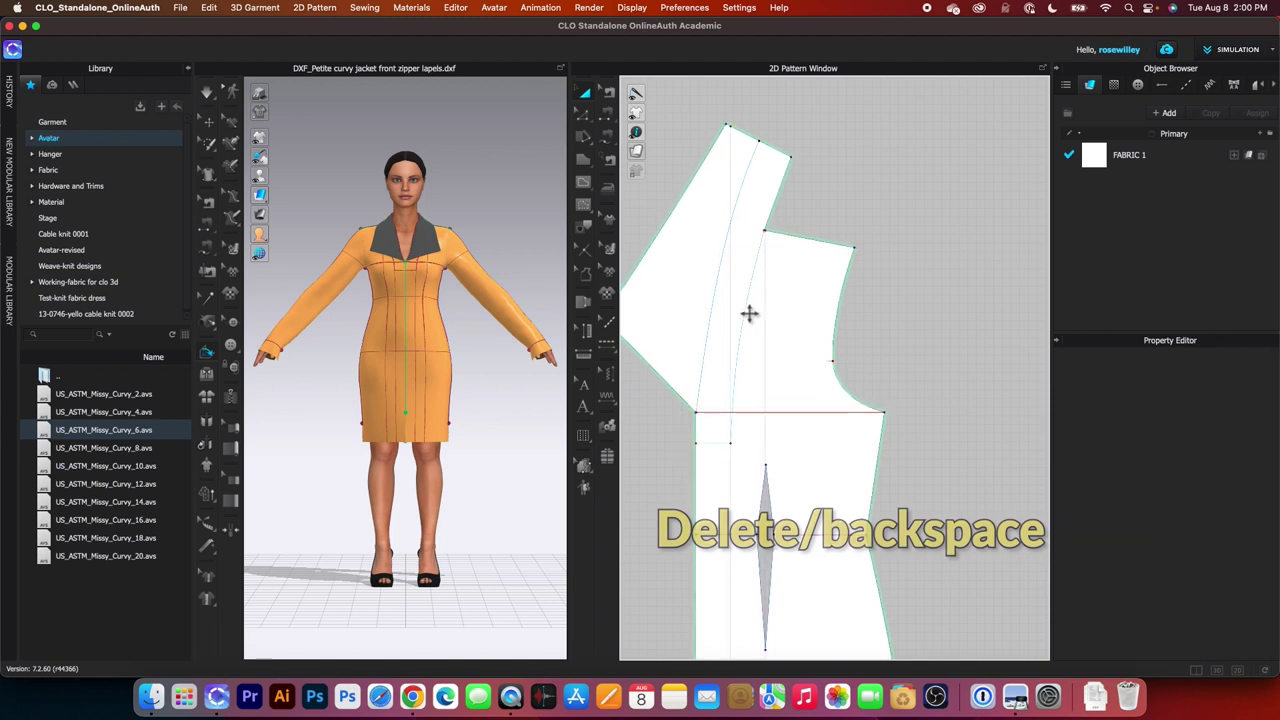
Cut and sew the cloned front piece along the remaining curved facing line.
left_click(749, 313)
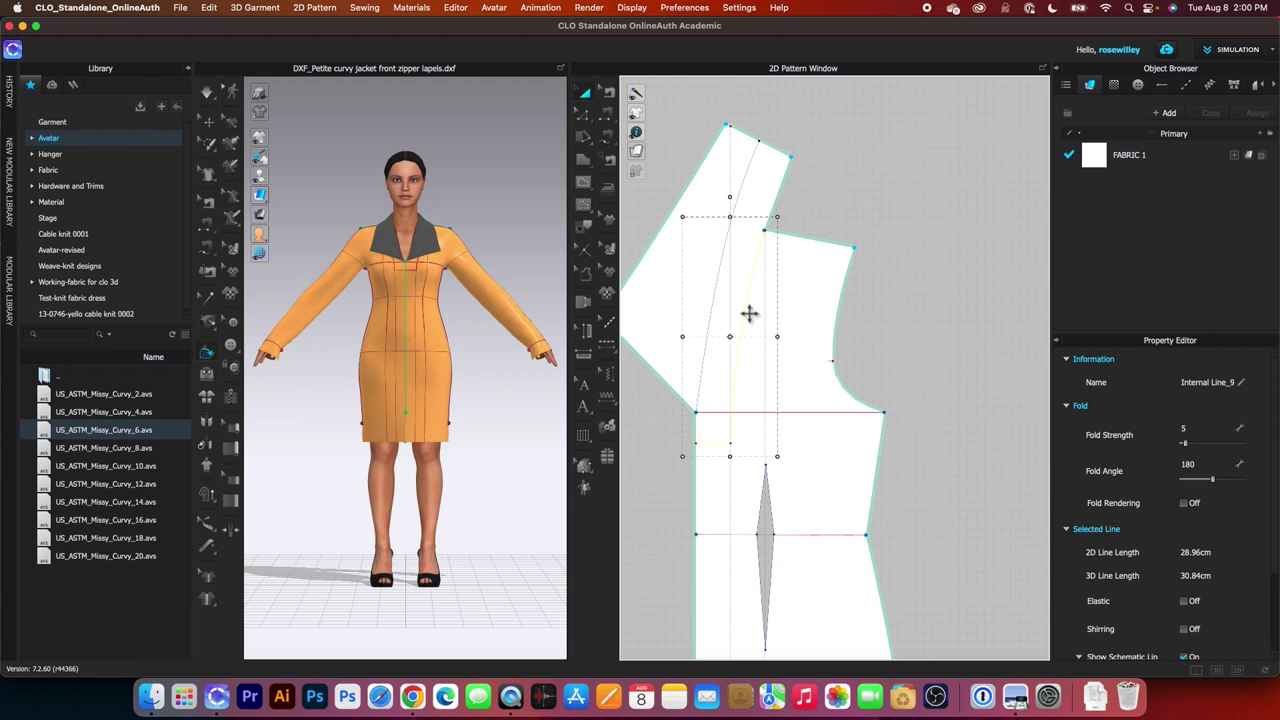
right_click(748, 313)
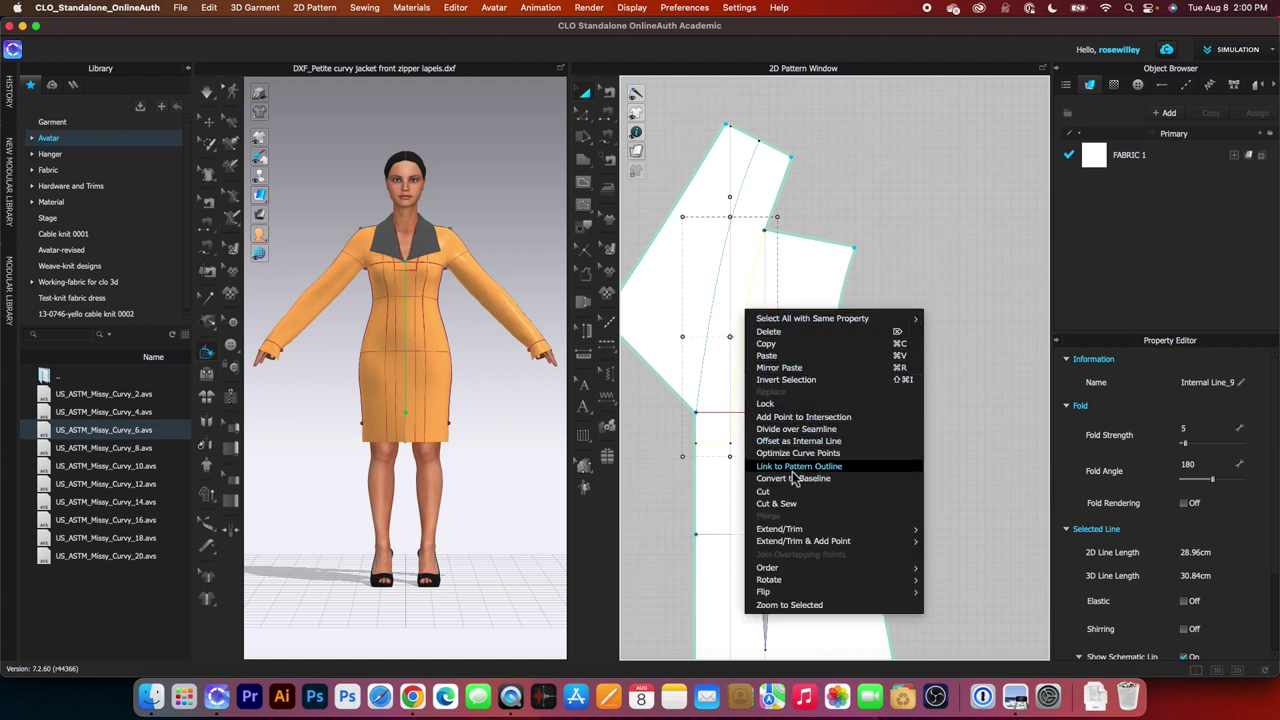
left_click(776, 503)
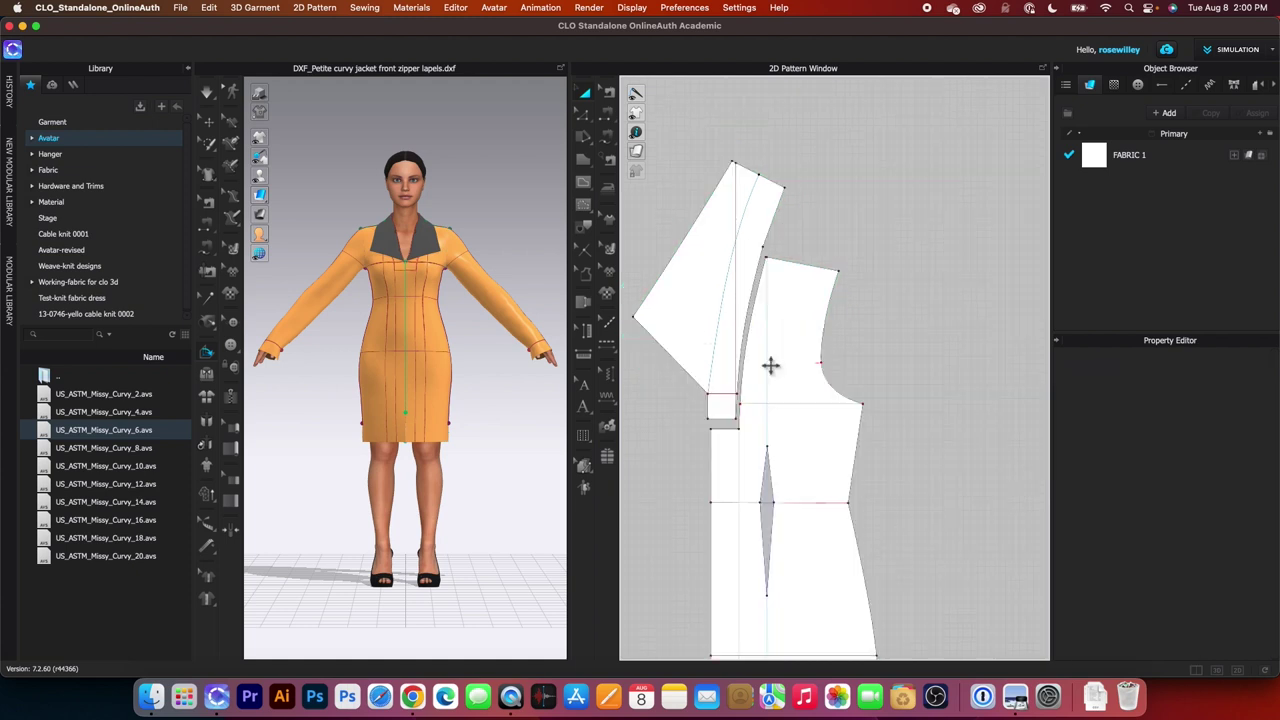
Delete the leftover body section of the cut front clone, keeping only its lapel facing.
left_click(827, 452)
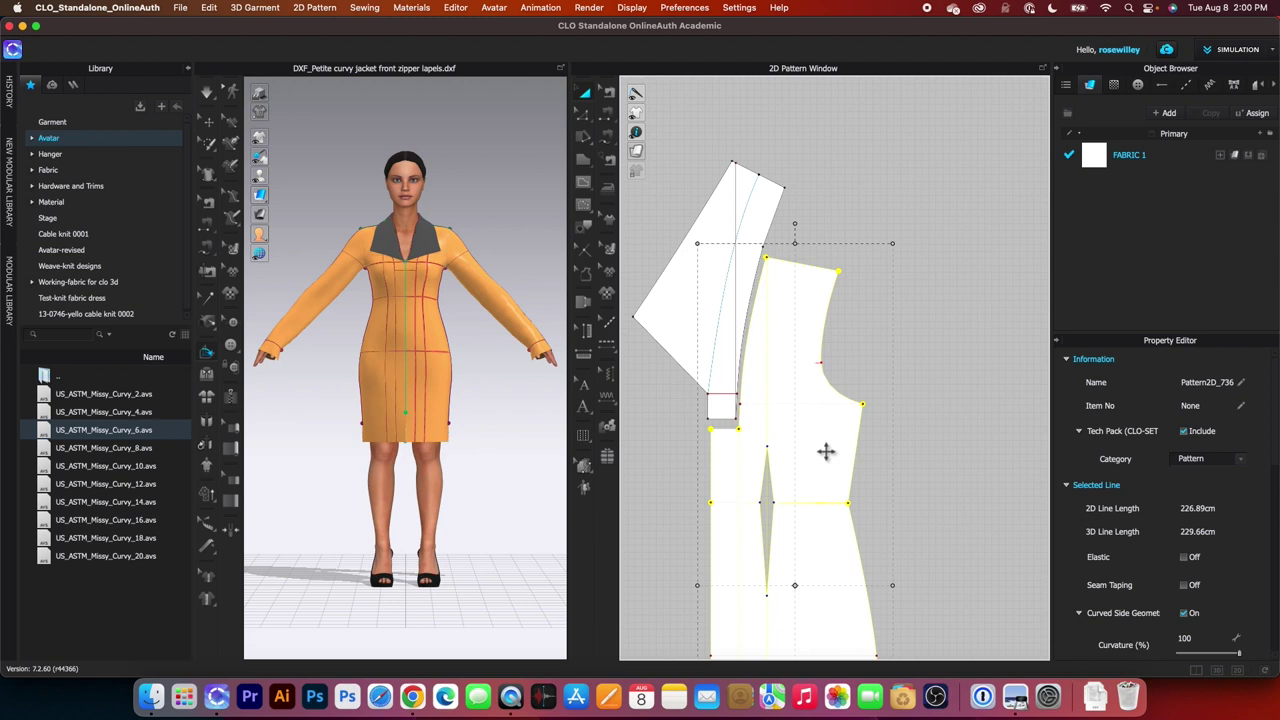
key("Delete")
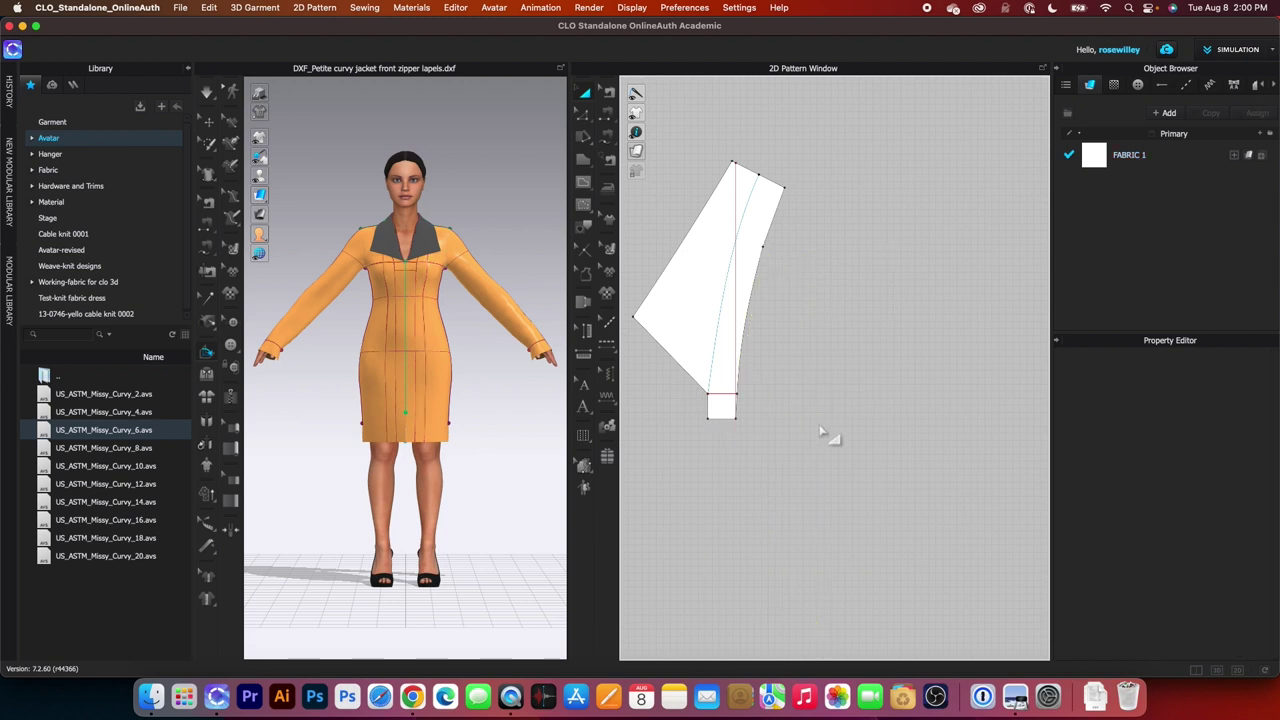
Cut the other cloned front piece along its curved facing line and delete the leftover body section.
scroll(825, 435, "down", 4)
scroll(930, 388, "up", 5)
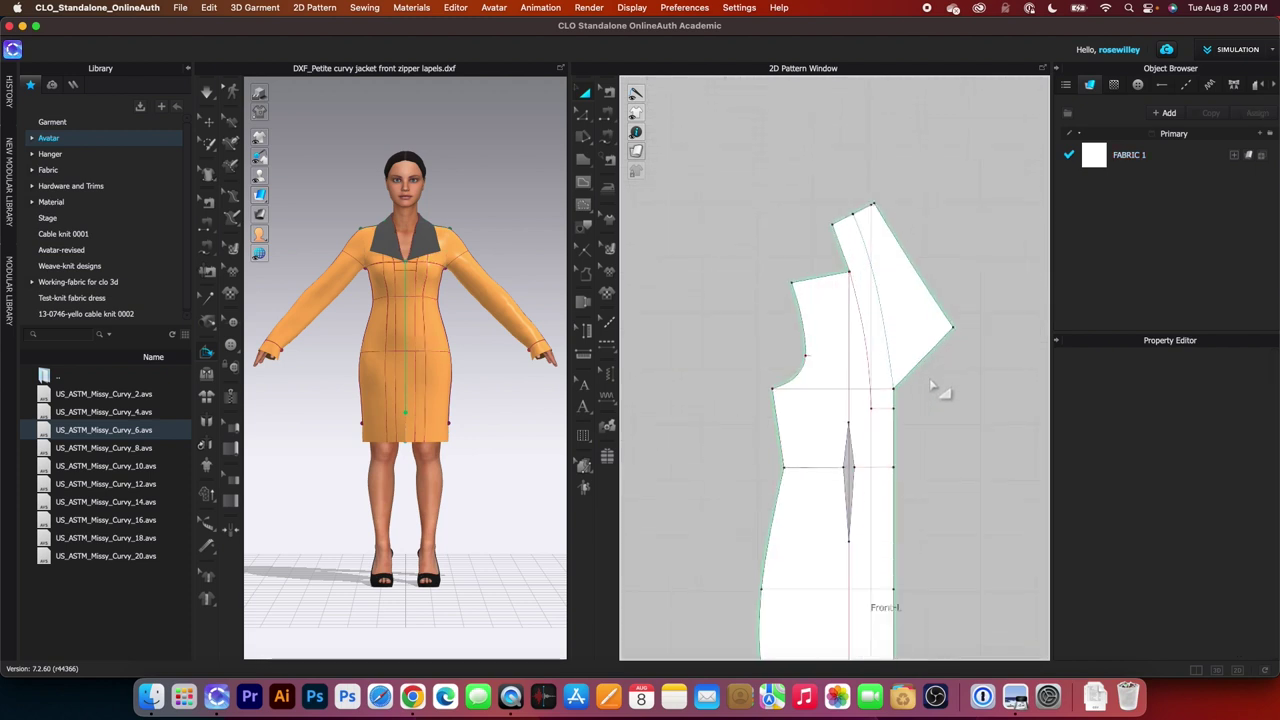
scroll(901, 394, "up", 2)
left_click(847, 370)
right_click(845, 368)
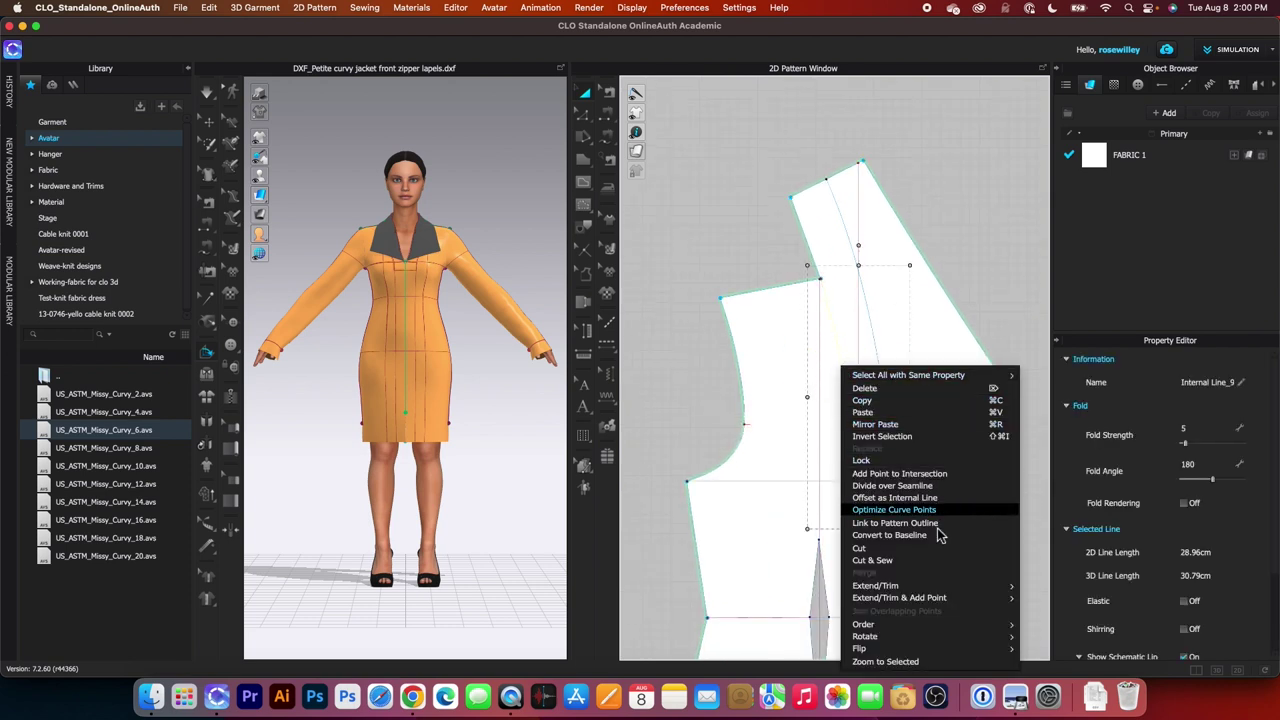
left_click(886, 551)
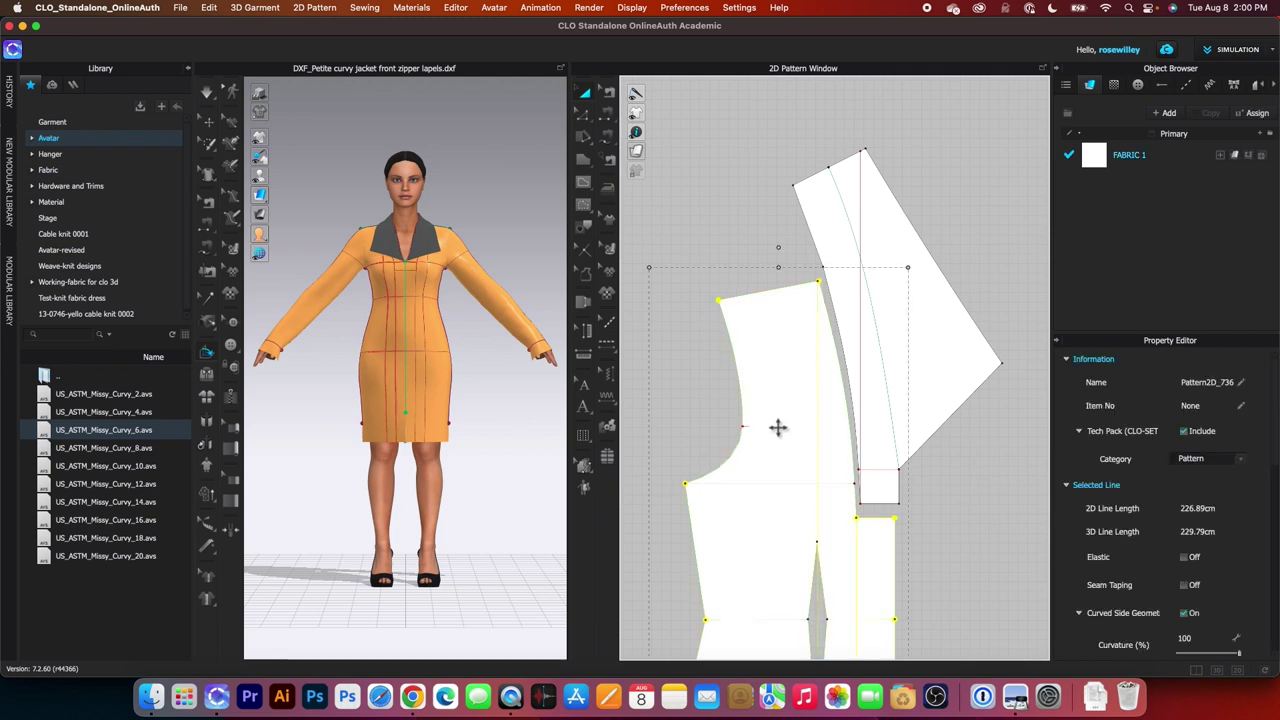
key("Delete")
Move both front facings together to just above the garment's front pattern pieces.
scroll(777, 428, "down", 8)
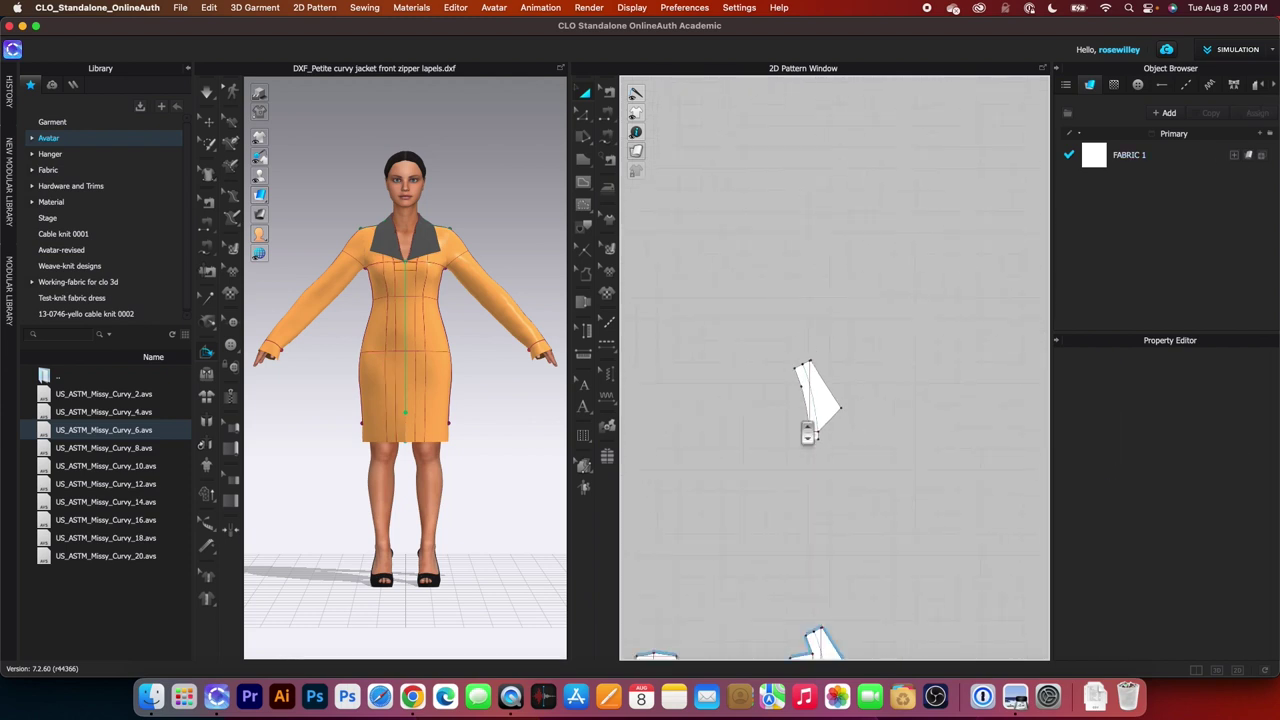
right_click_drag(725, 462, 791, 357)
left_click_drag(659, 227, 928, 368)
left_click_drag(873, 308, 879, 392)
Check the facing's outer seam, and segment-sew its inner curve and lower edge to the matching internal lines on the front.
scroll(693, 398, "up", 5)
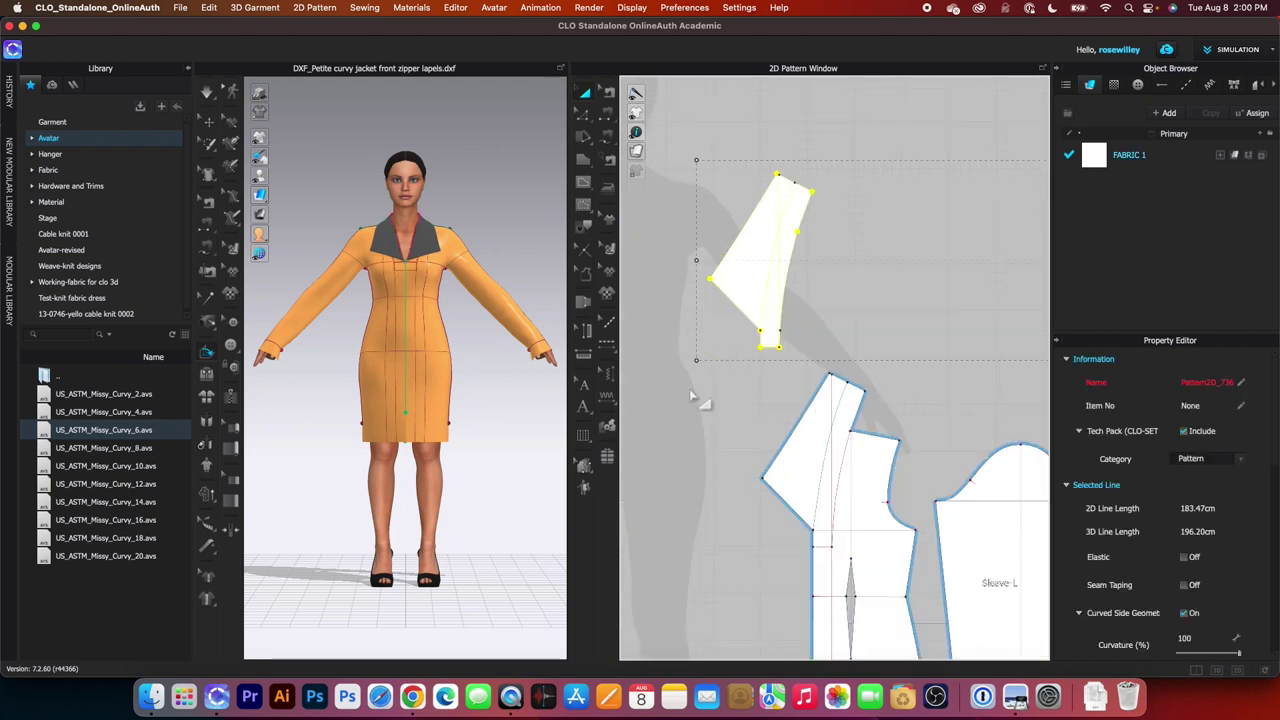
key("b")
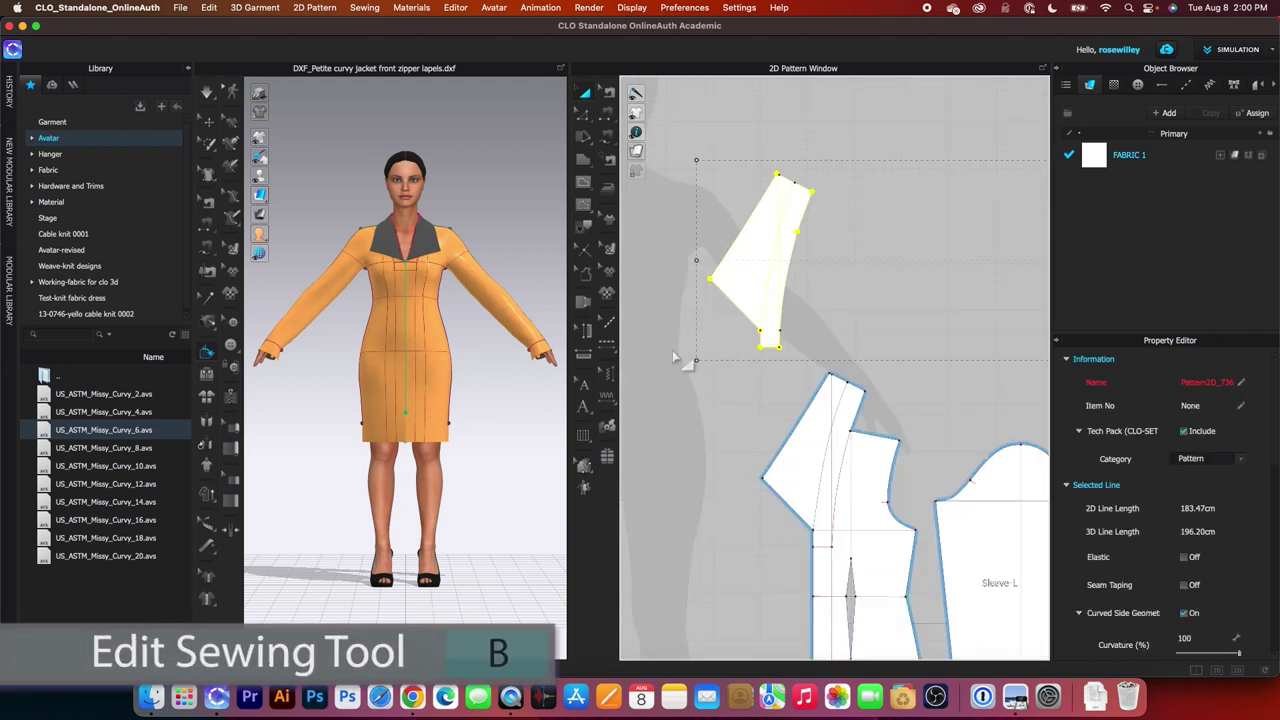
left_click(609, 93)
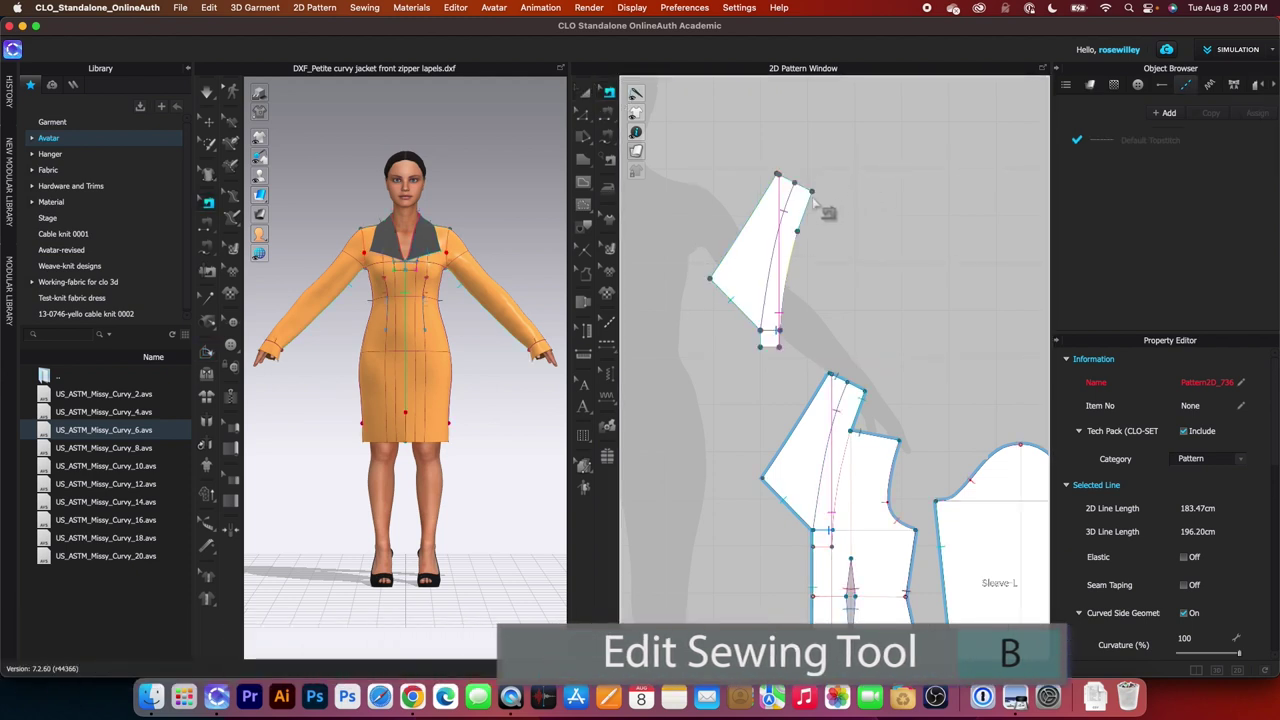
left_click(811, 215)
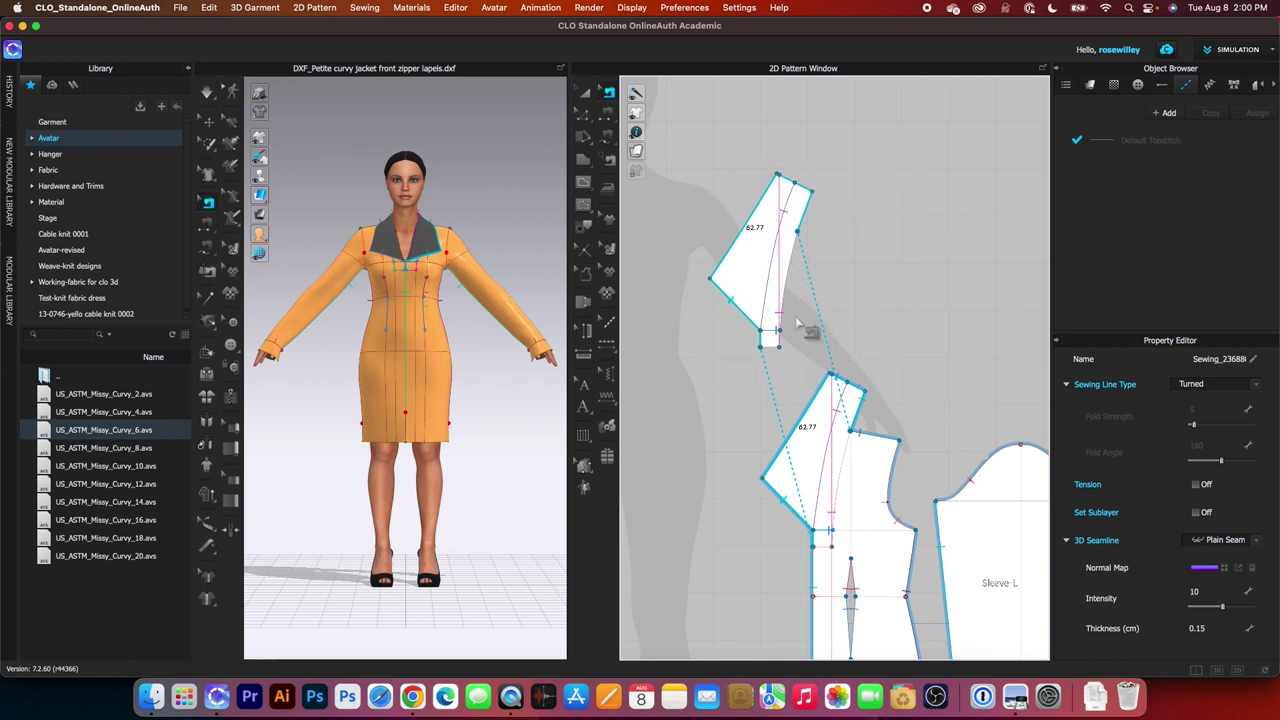
key("n")
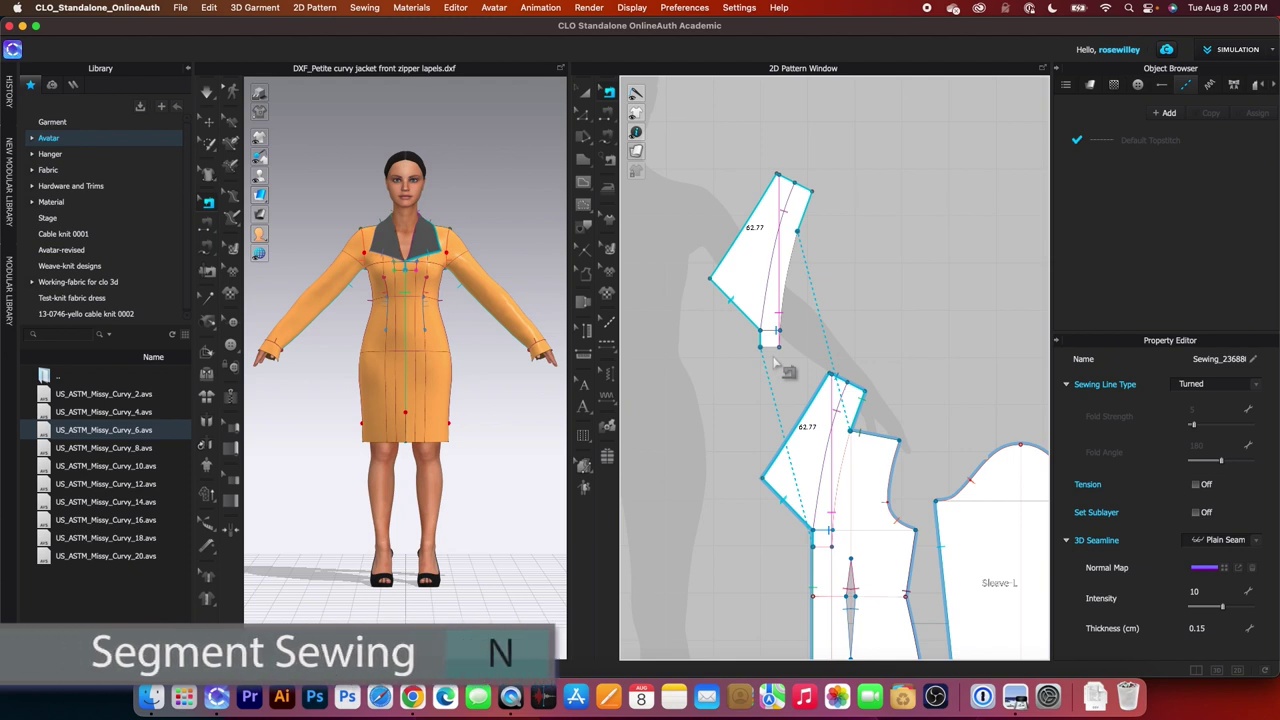
left_click(792, 284)
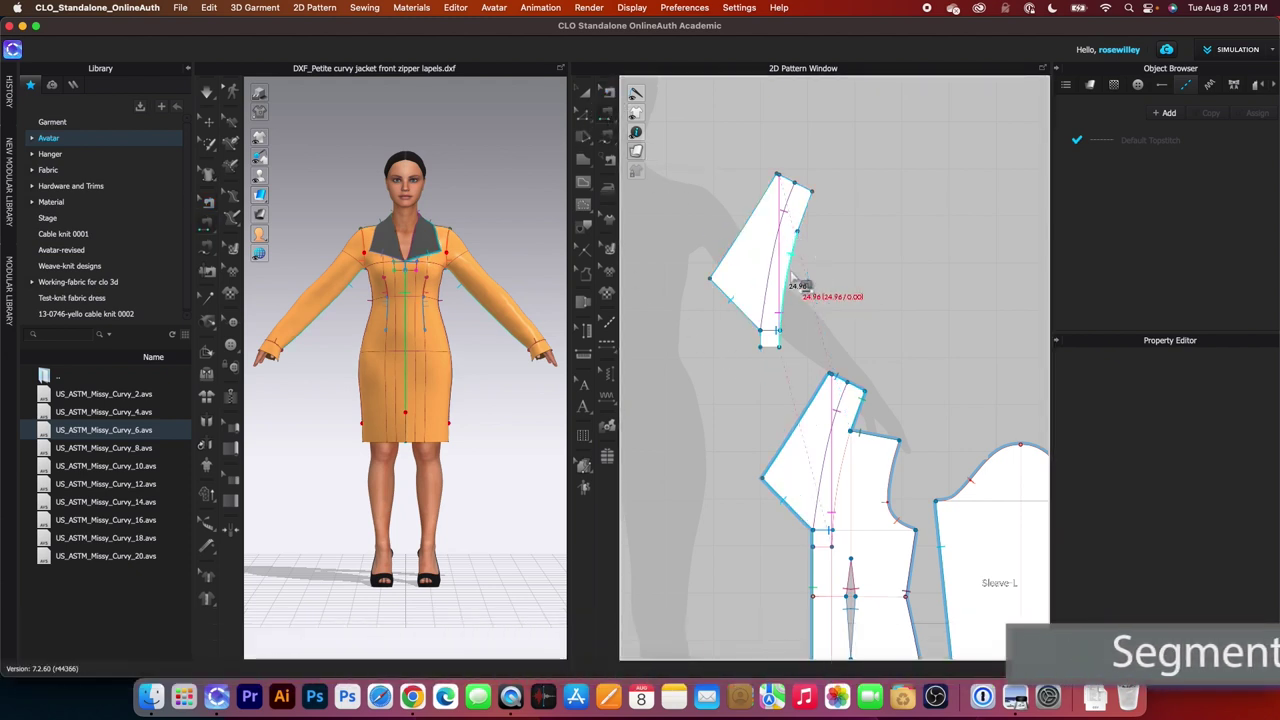
left_click(846, 462)
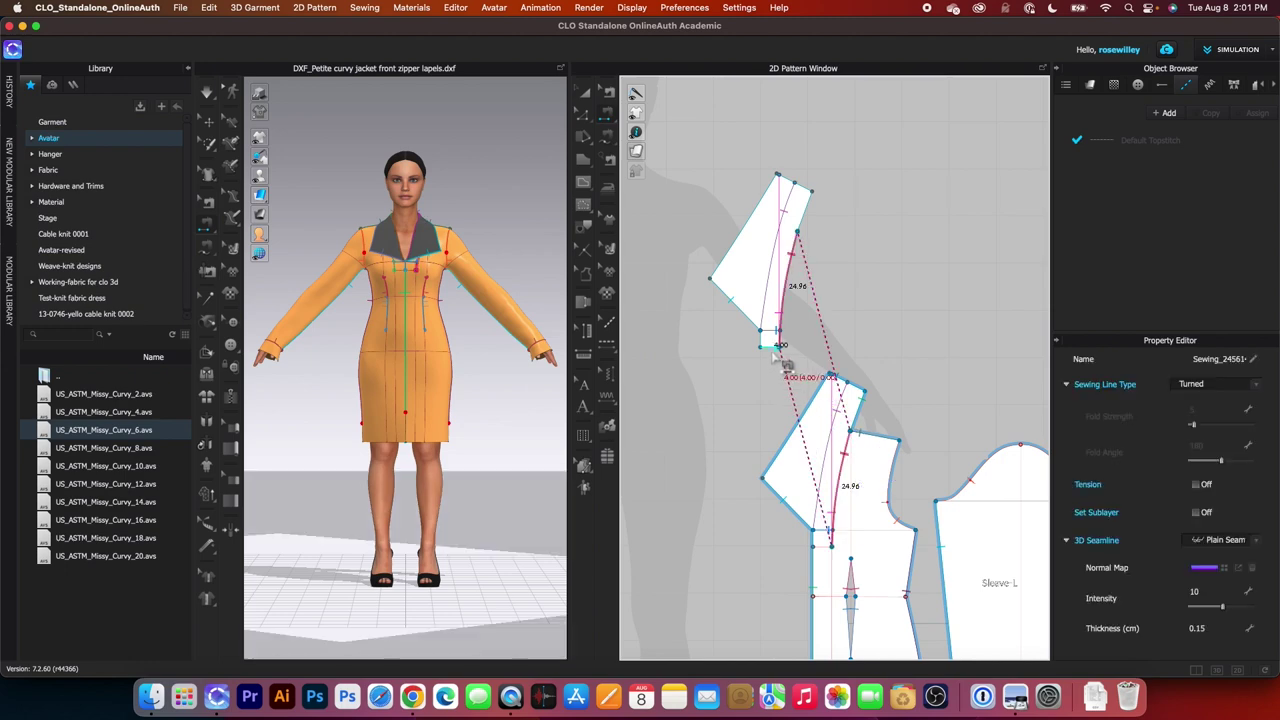
left_click(776, 357)
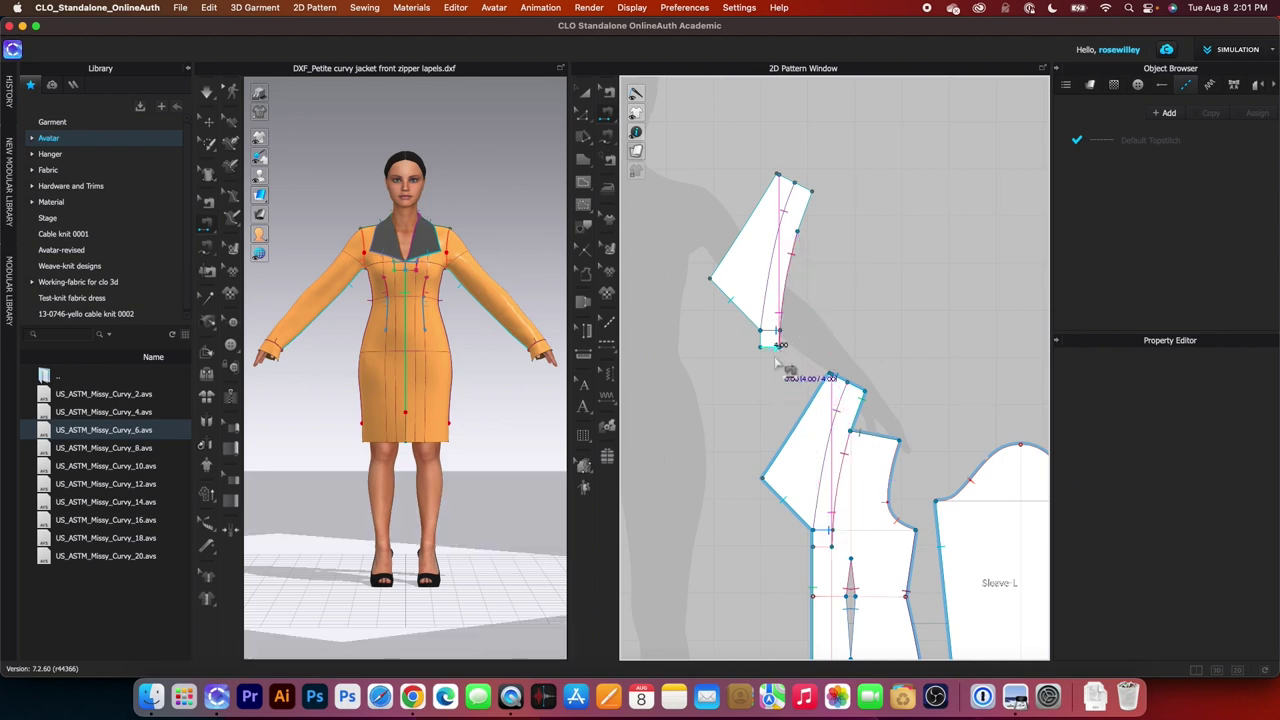
left_click(830, 545)
Segment-sew the opposite facing's inner curve and lower edge to the matching internal lines on its front piece.
scroll(714, 443, "down", 5)
scroll(840, 310, "up", 5)
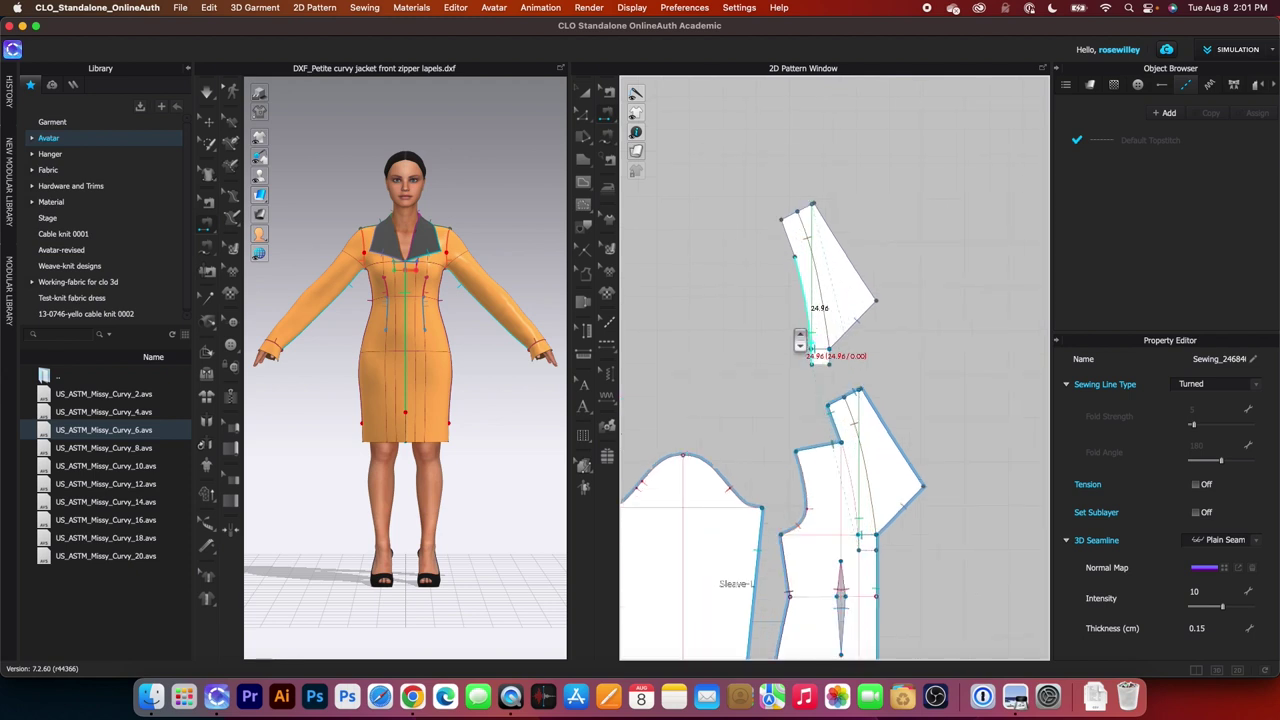
left_click(816, 297)
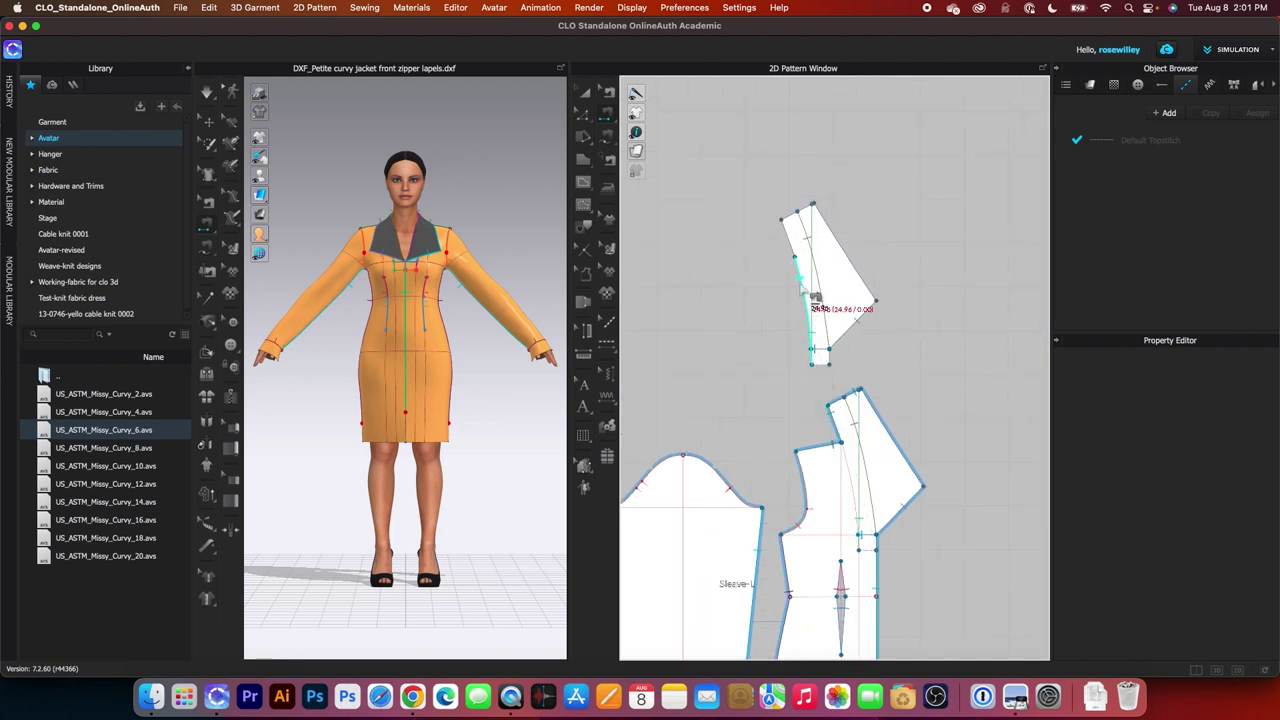
left_click(866, 484)
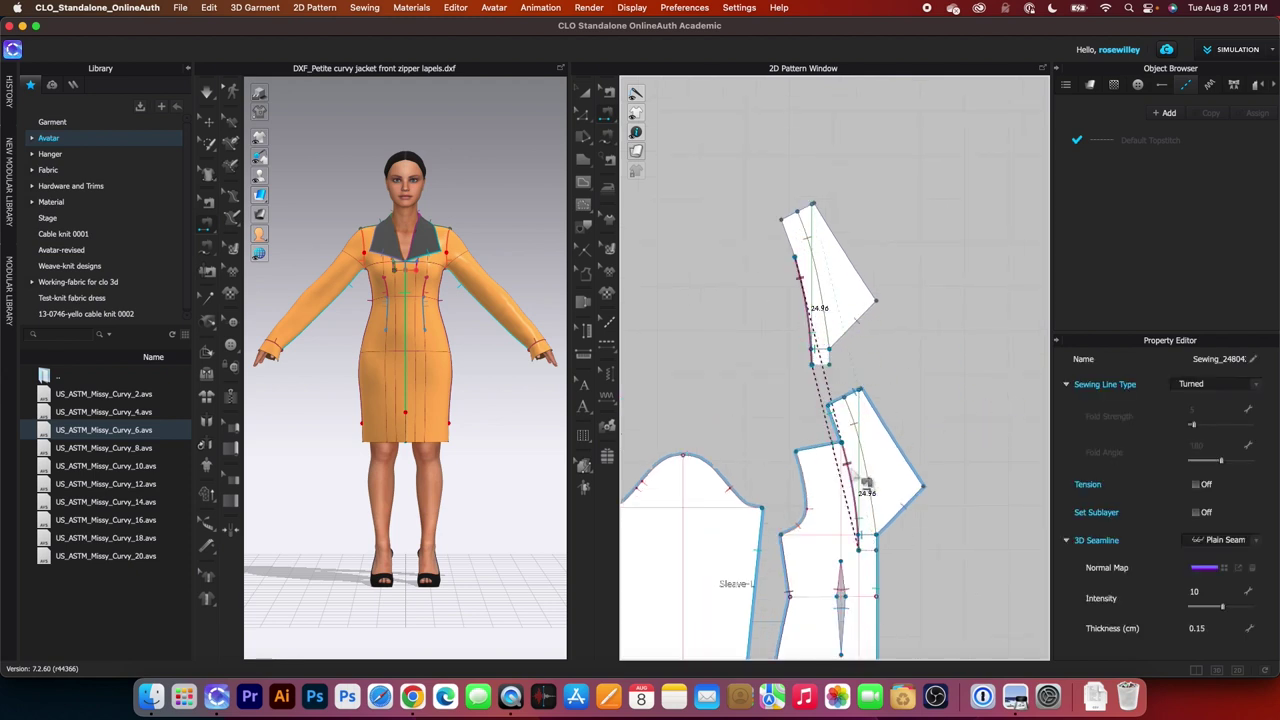
left_click(818, 361)
left_click(897, 531)
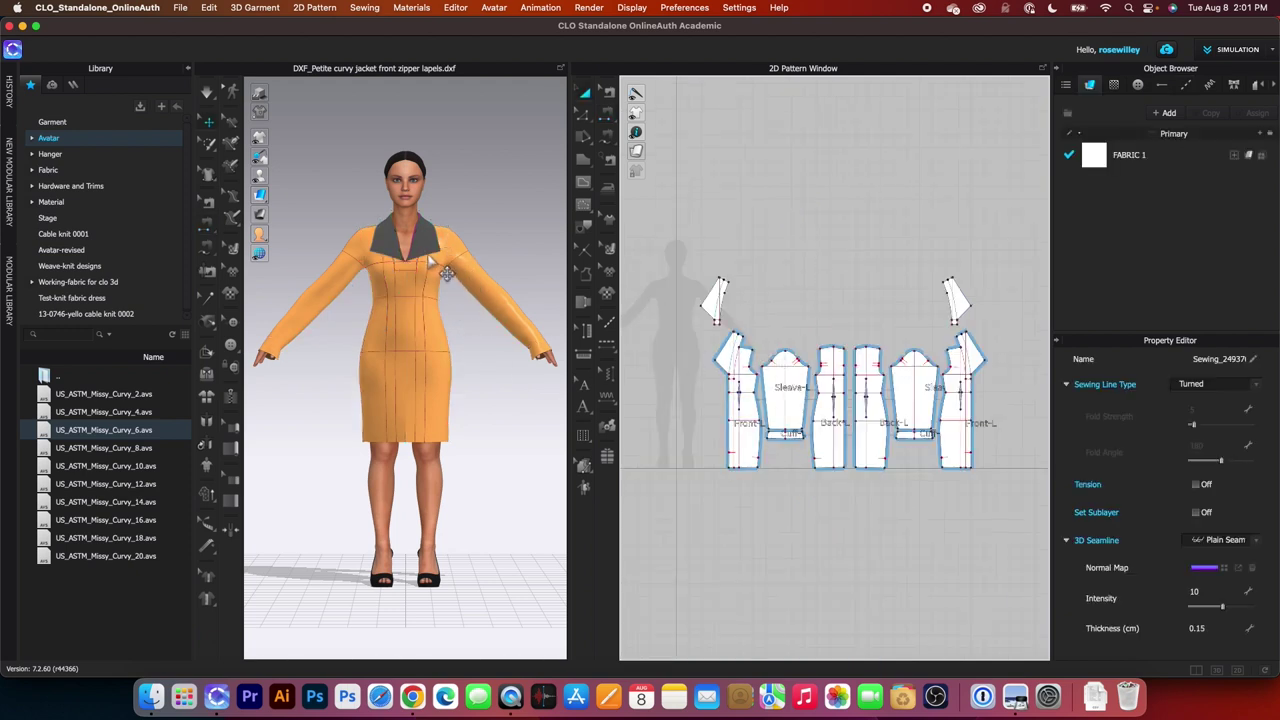
Apply Strengthen to both front facings.
scroll(808, 338, "down", 2)
left_click_drag(675, 228, 973, 342)
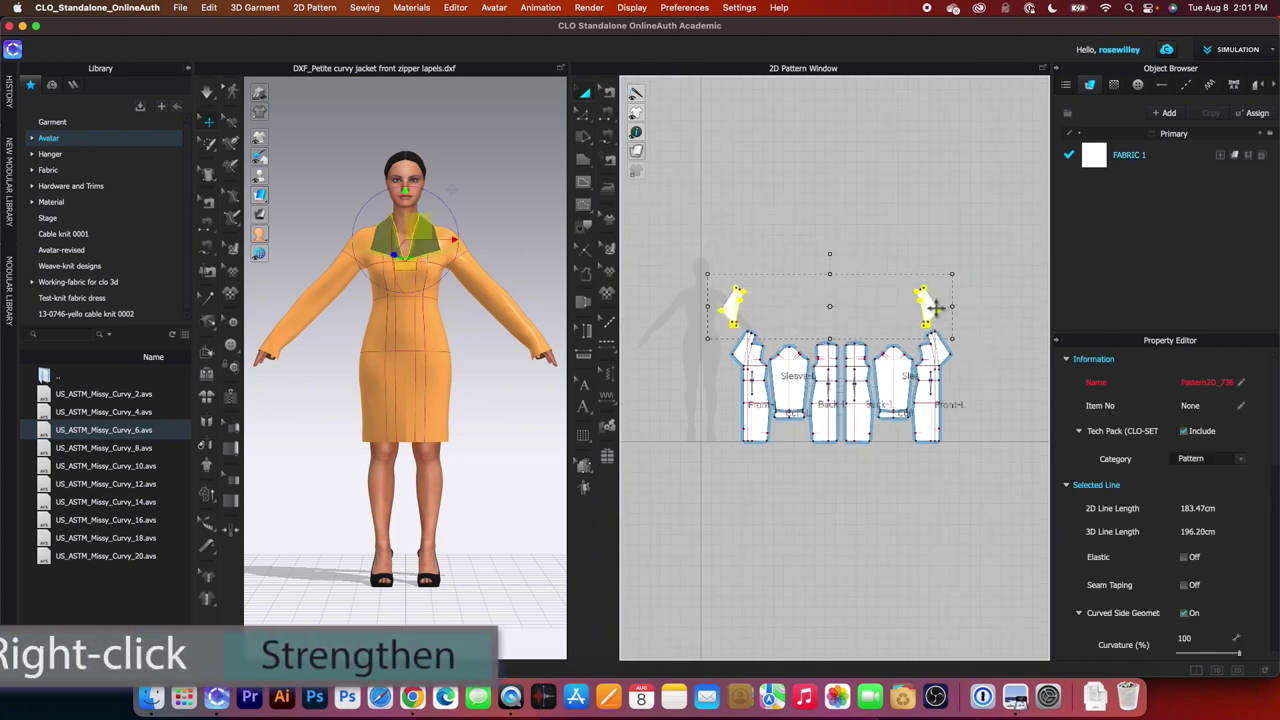
right_click(930, 310)
left_click(1016, 418)
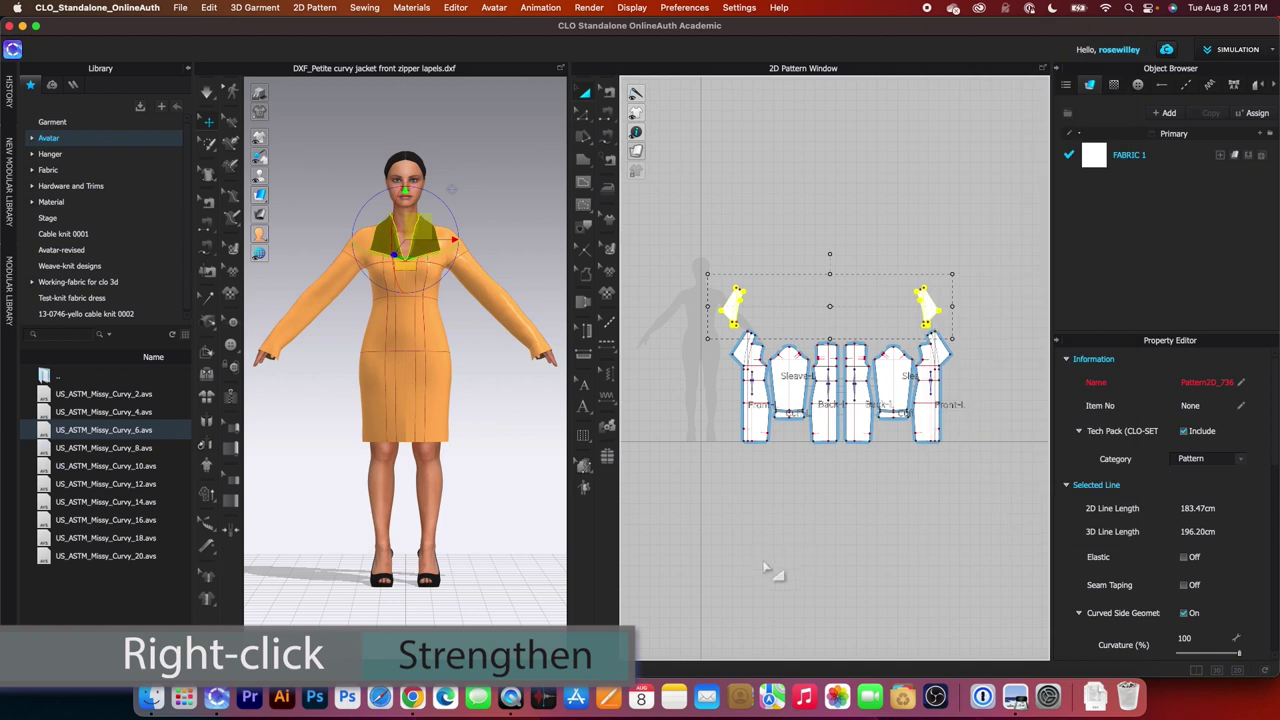
left_click(762, 564)
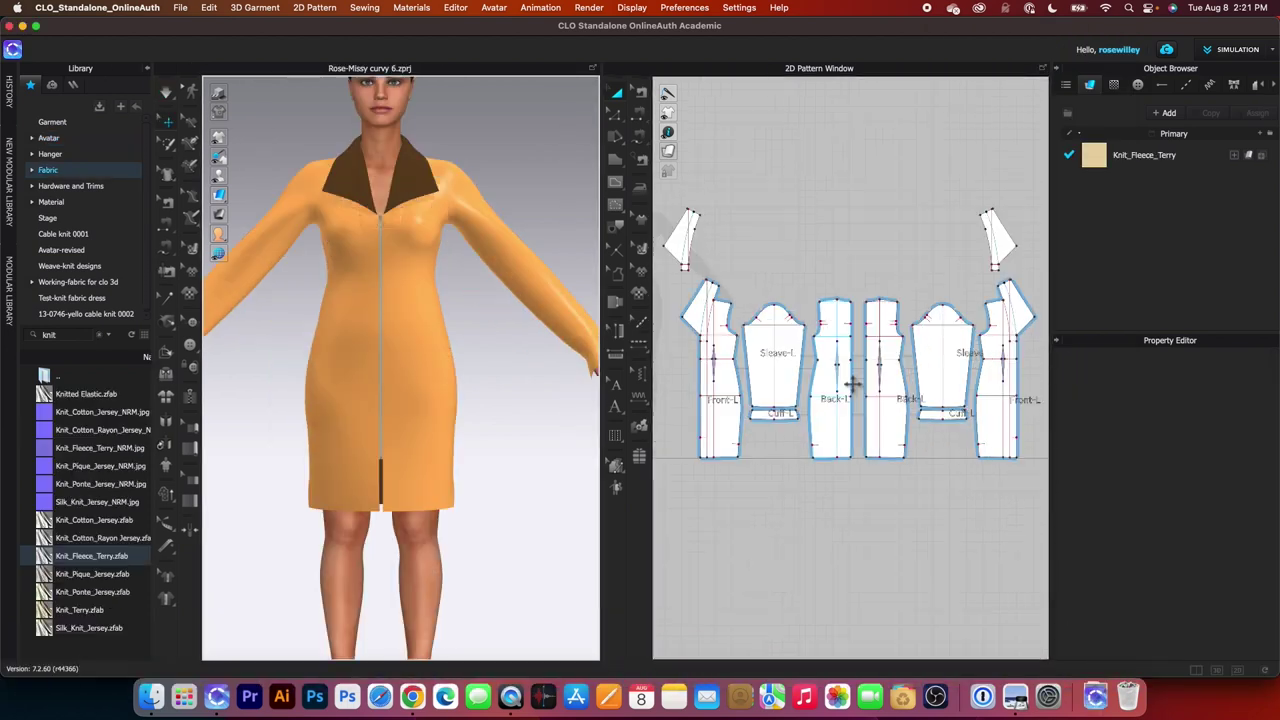
Apply Flip Normal to both front facings so the fabric's right side faces outward on the lapels.
scroll(852, 385, "down", 2)
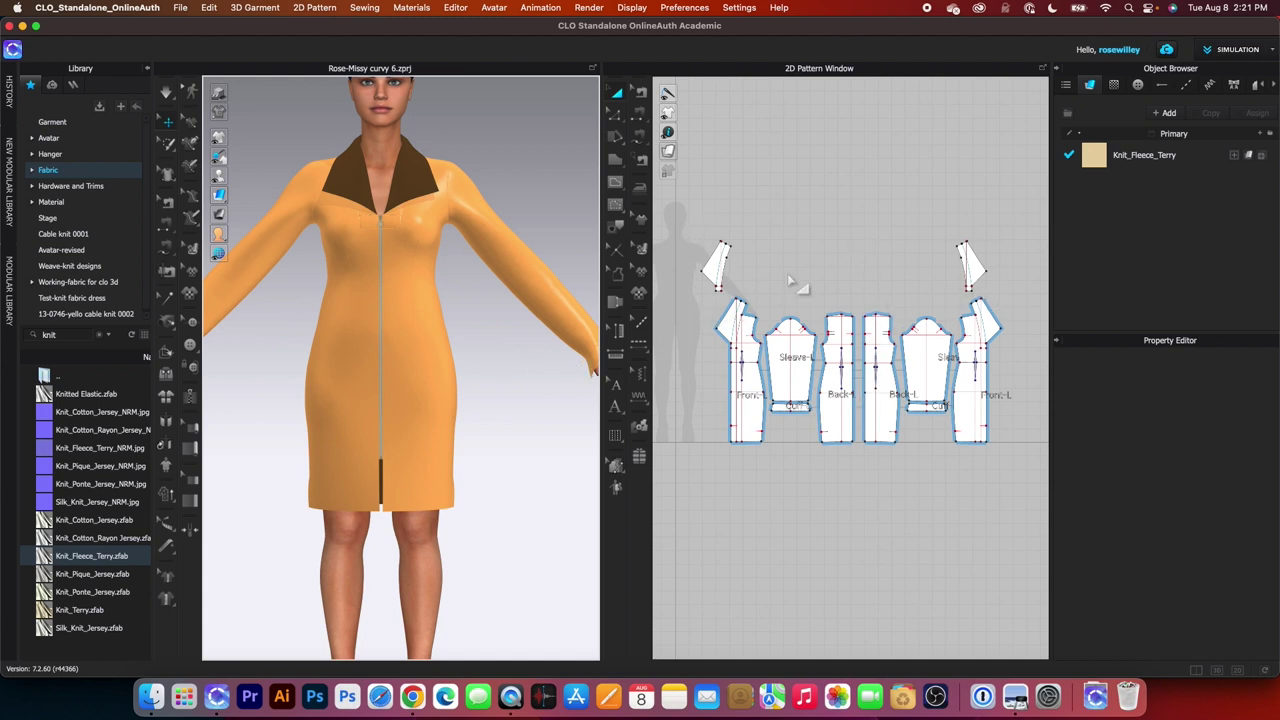
scroll(791, 284, "down", 2)
left_click_drag(688, 192, 975, 297)
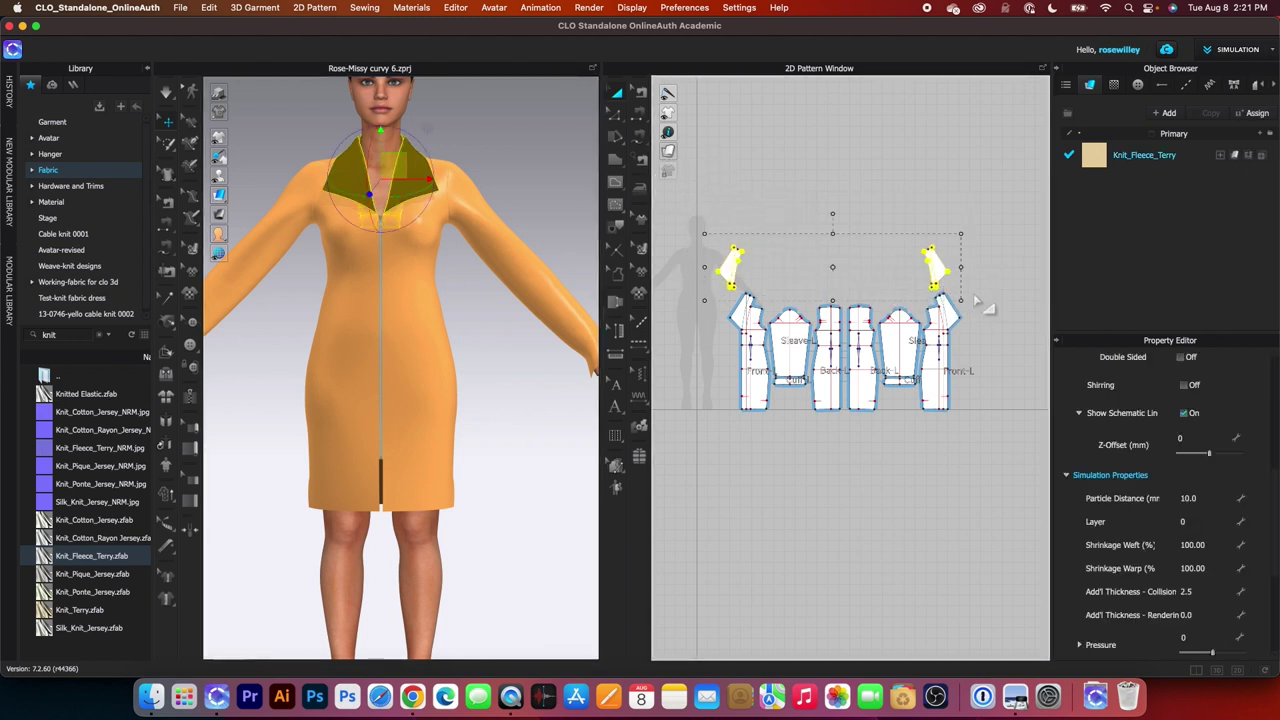
right_click(401, 168)
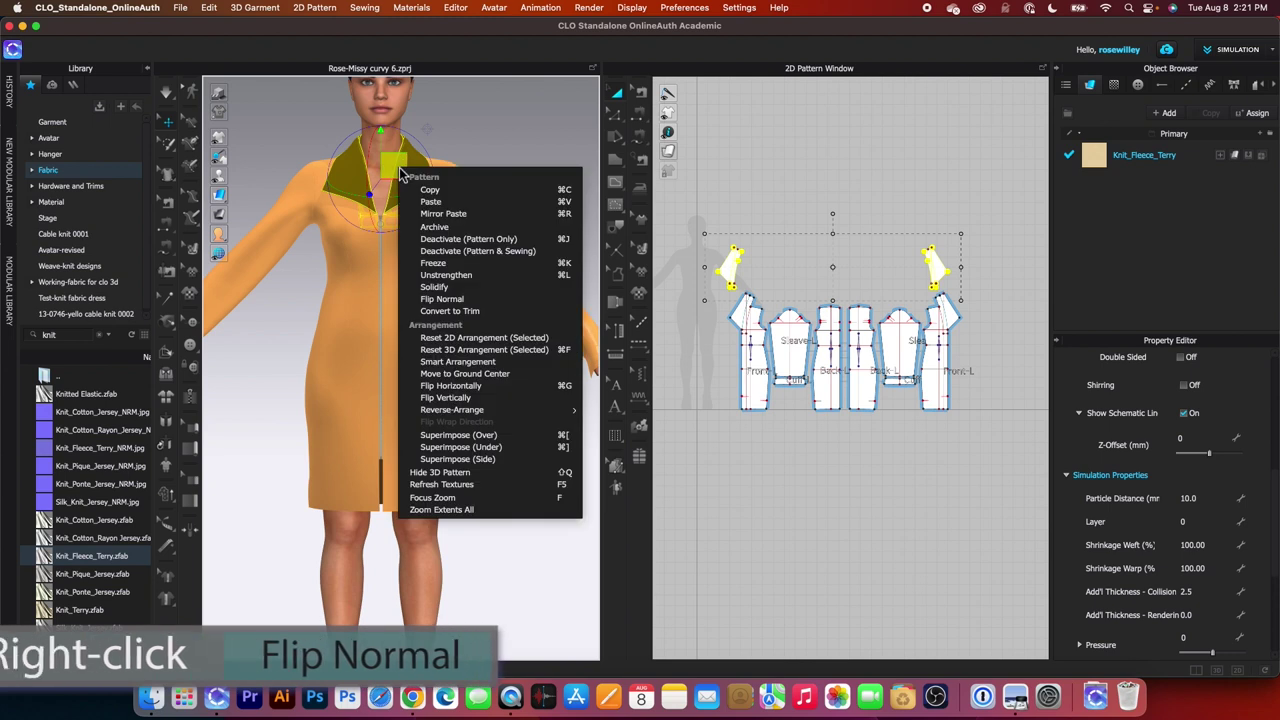
left_click(442, 299)
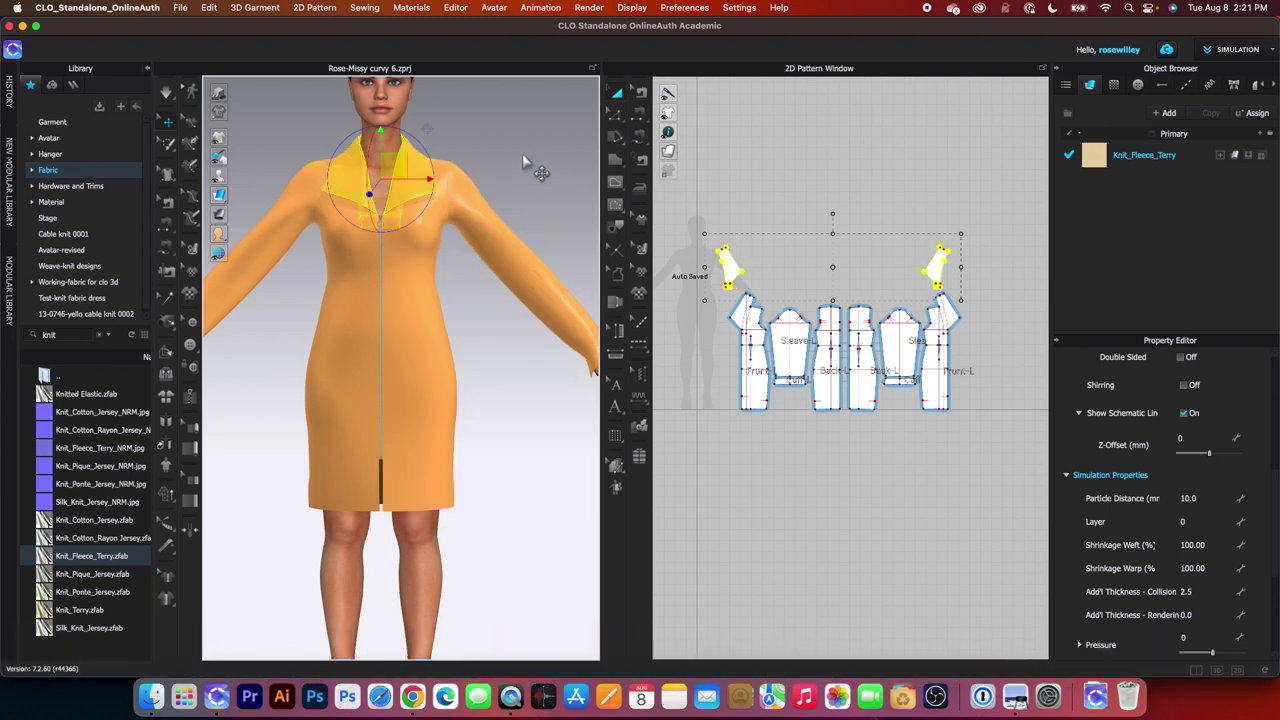
left_click(520, 150)
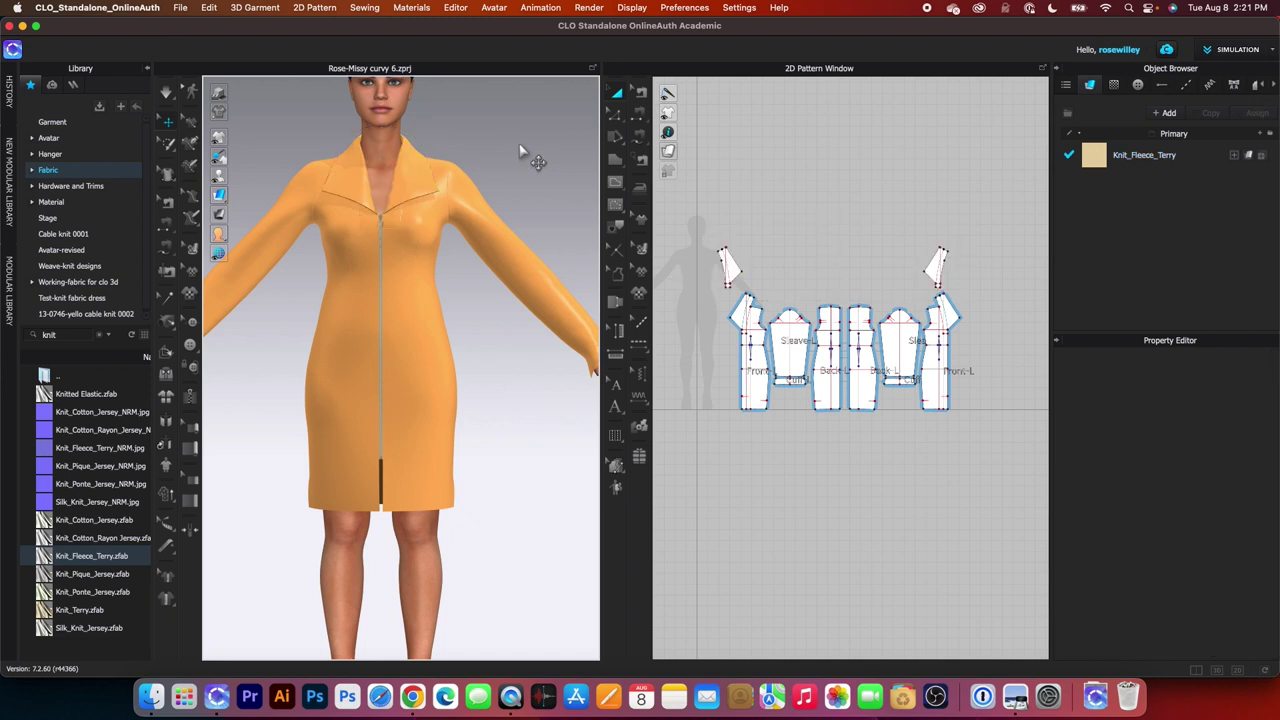
Select all pattern pieces, including the facings, and unstrengthen them.
scroll(500, 280, "down", 5)
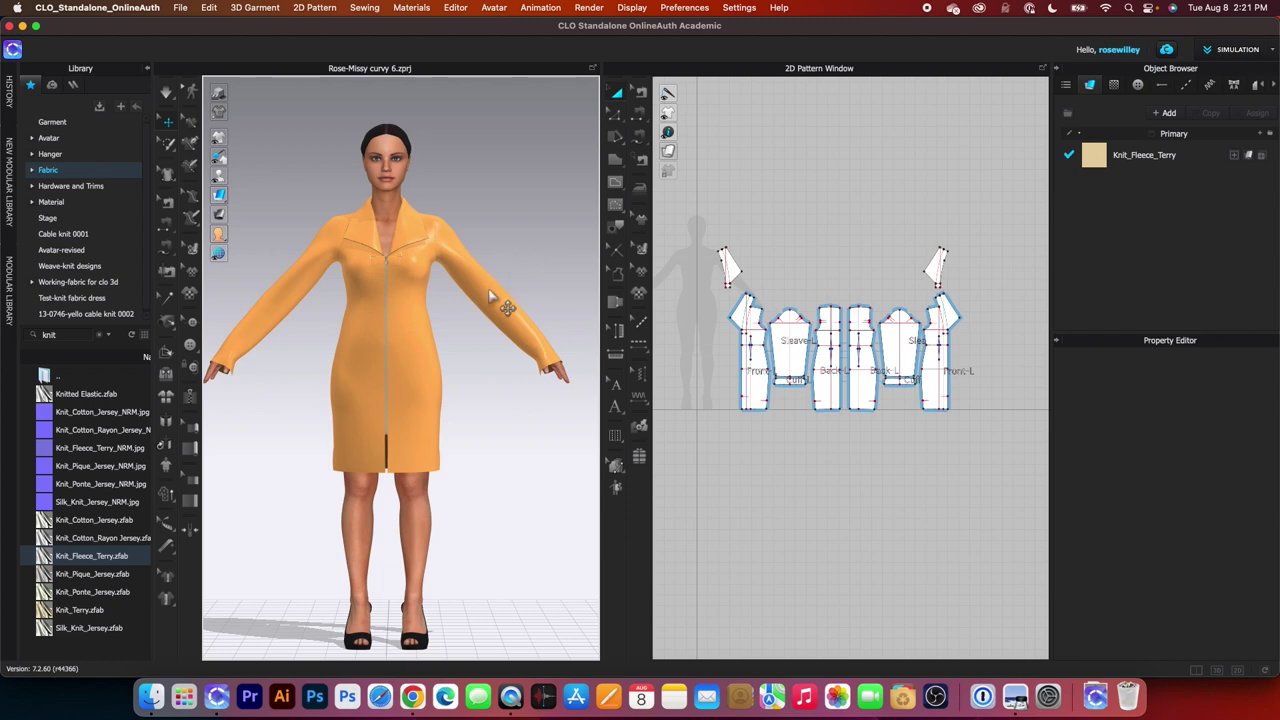
scroll(490, 297, "up", 2)
left_click_drag(694, 120, 1000, 405)
right_click(903, 325)
left_click(980, 404)
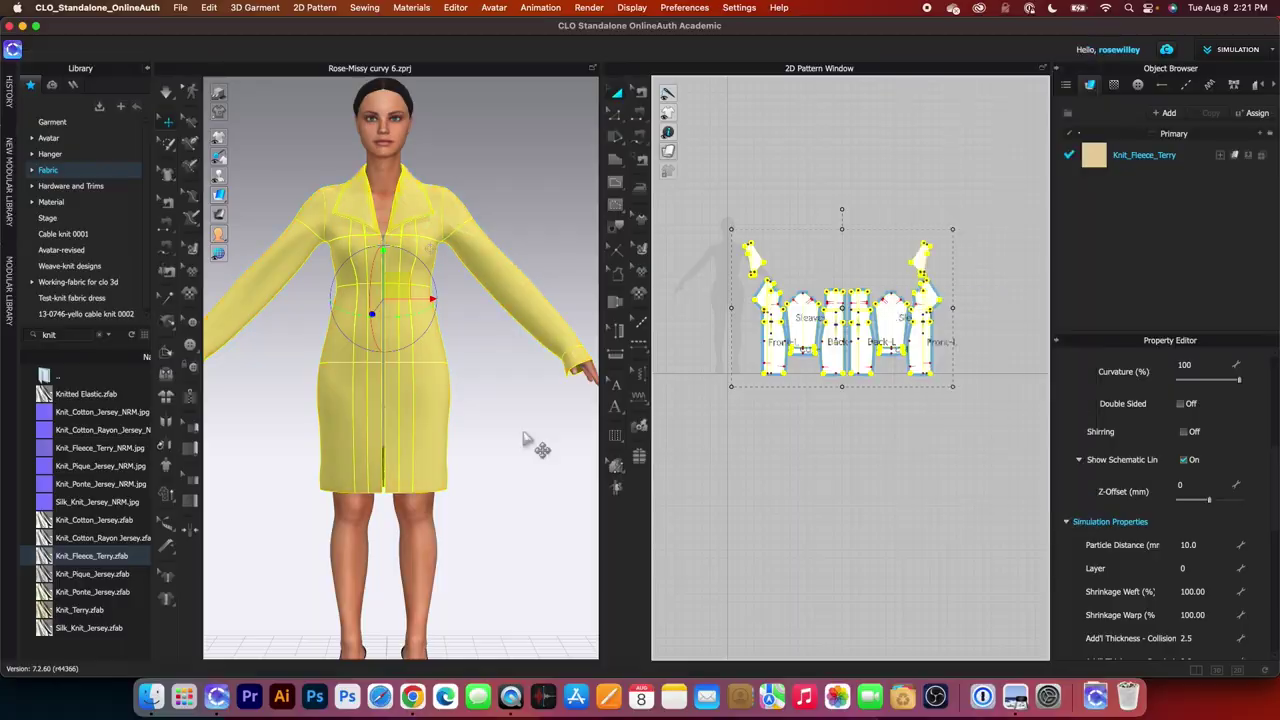